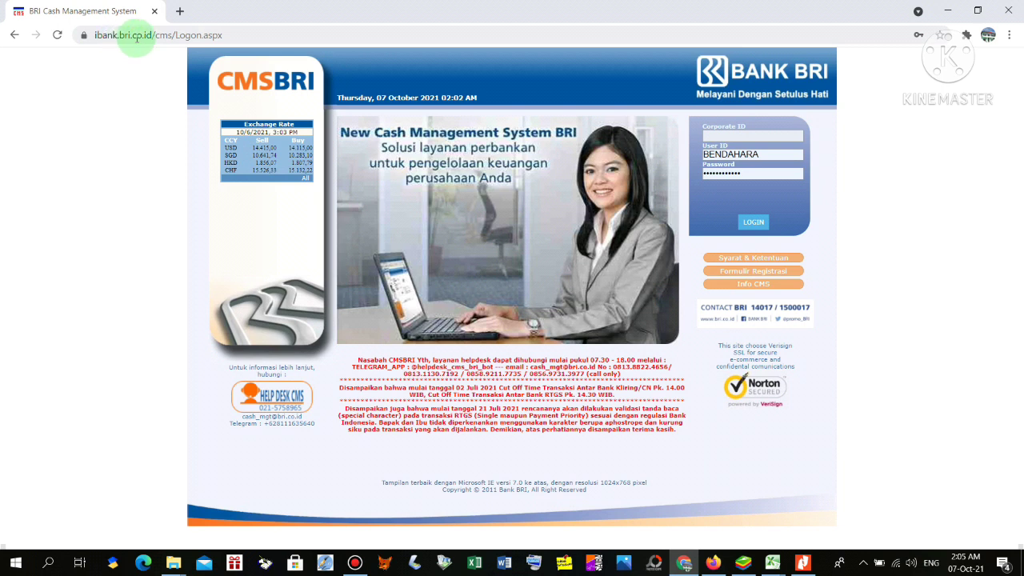
Log in to CMS BRI using the organisation's saved corporate ID and credentials
{"action": "left_click", "coordinate": [736, 136]}
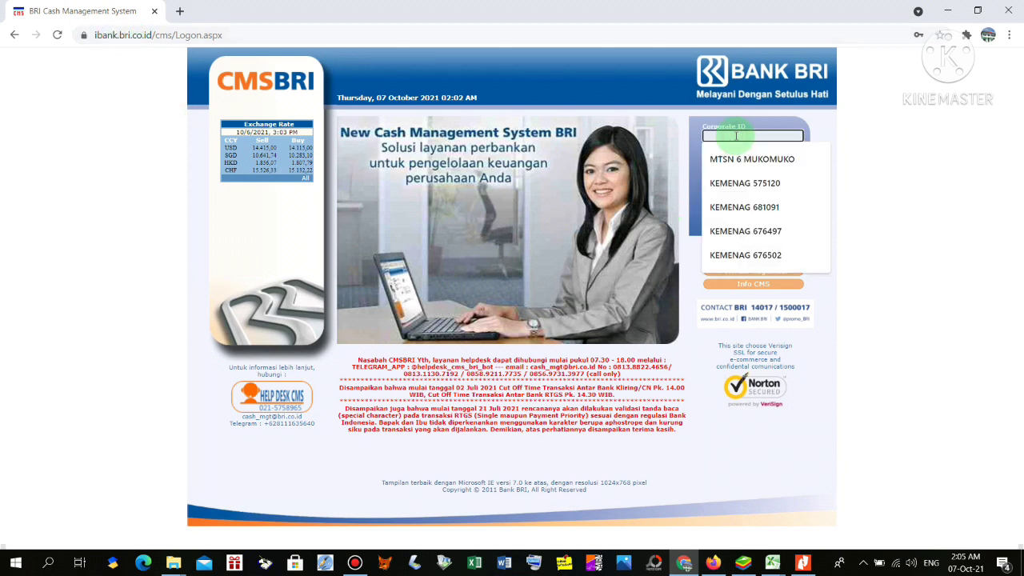
{"action": "key", "text": "Down"}
{"action": "key", "text": "Return"}
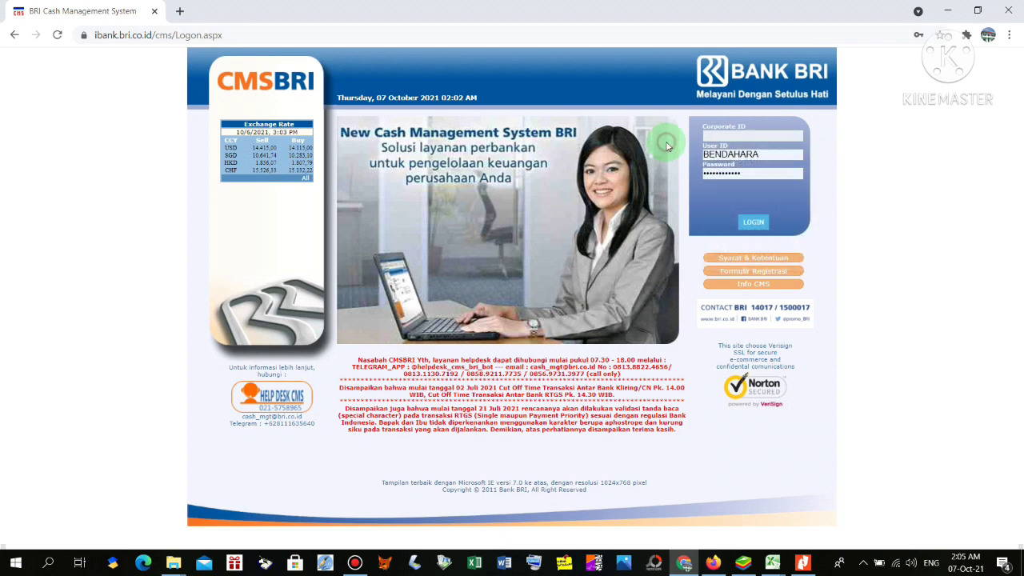
{"action": "left_click", "coordinate": [724, 134]}
{"action": "left_click", "coordinate": [744, 207]}
{"action": "left_click", "coordinate": [753, 224]}
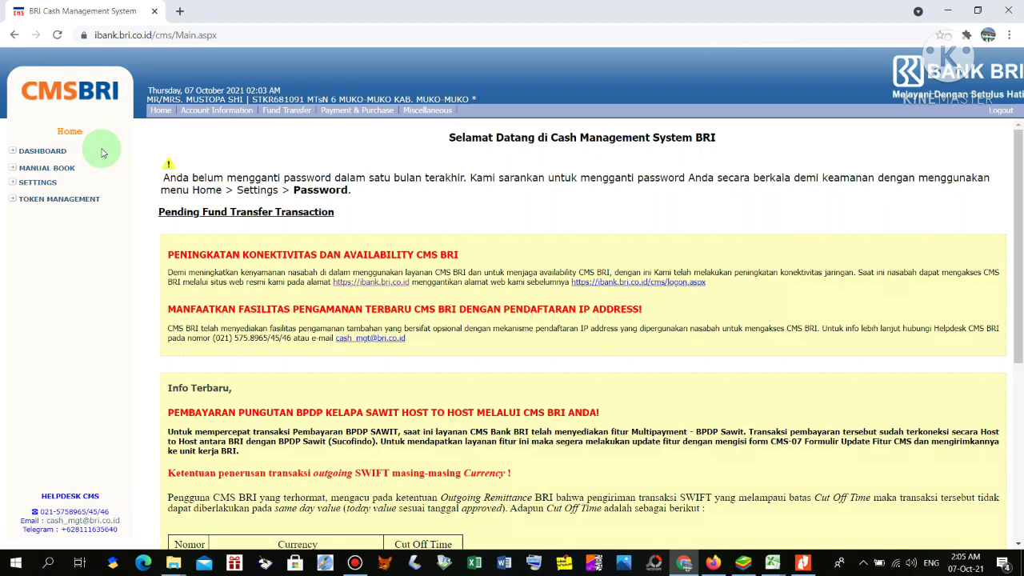
Go to Payment & Purchase > SINGLE TAX > Make Payment and view the MPN Billing options
{"action": "left_click", "coordinate": [326, 121]}
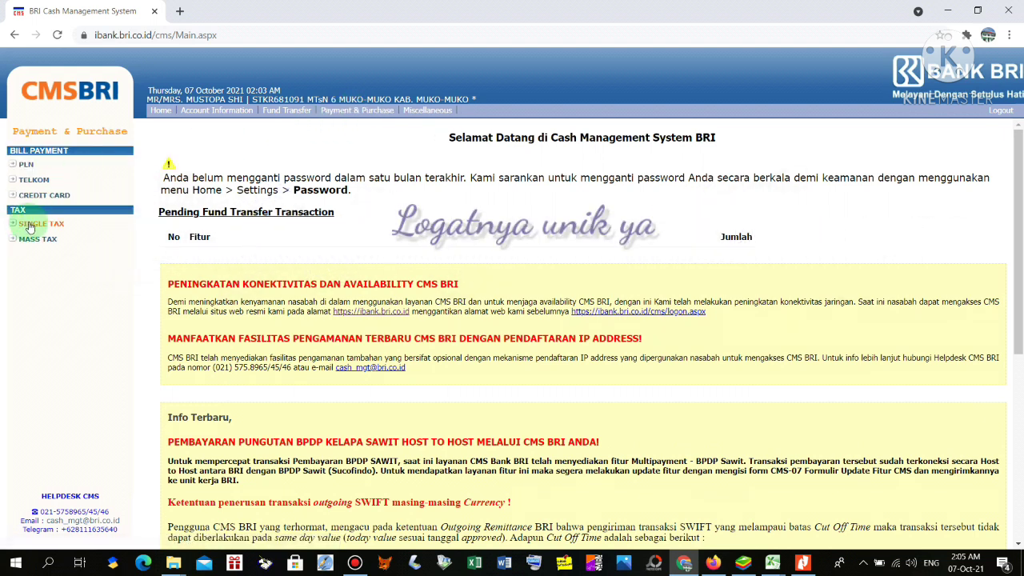
{"action": "left_click", "coordinate": [29, 225]}
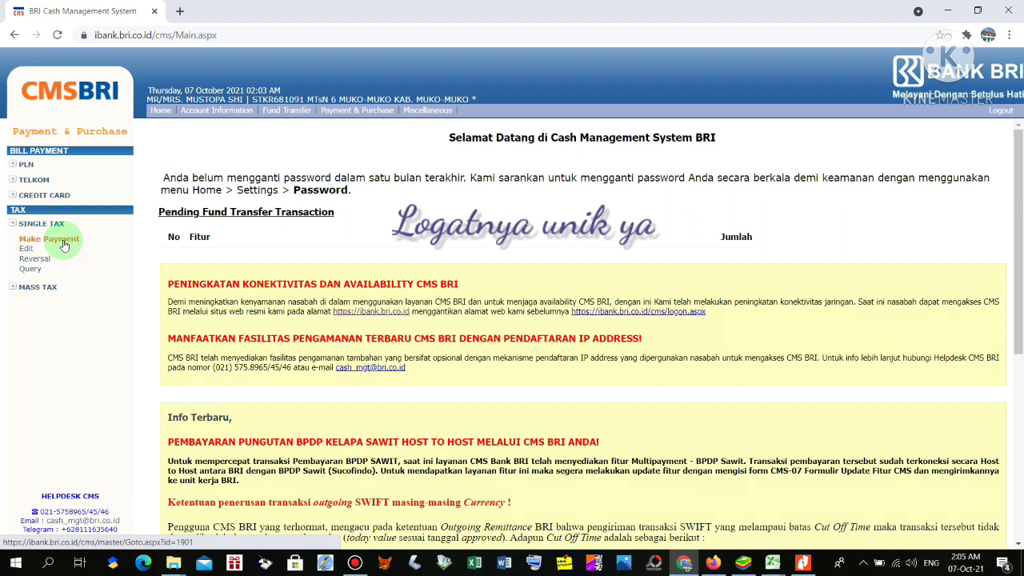
{"action": "left_click", "coordinate": [64, 244]}
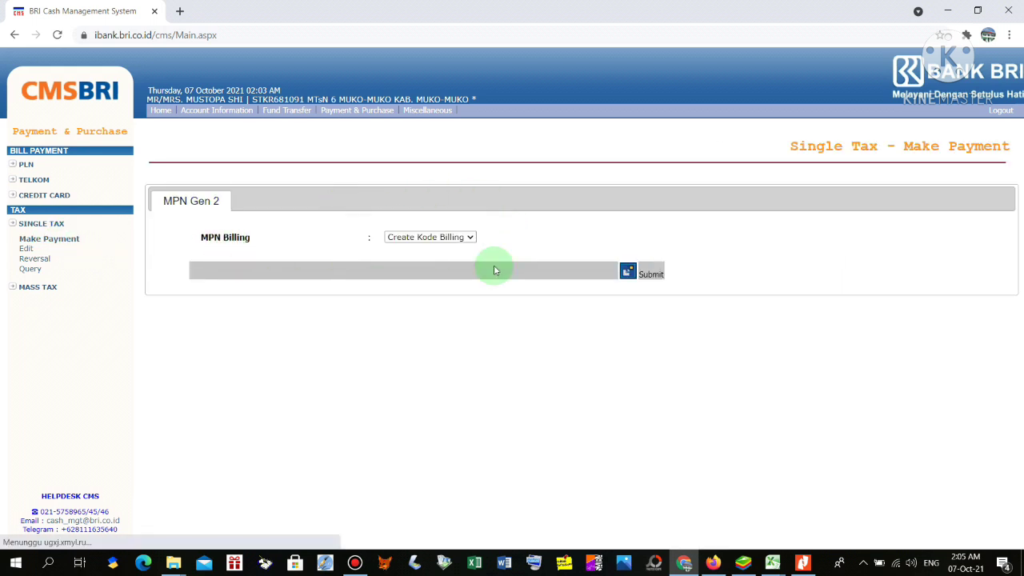
{"action": "left_click", "coordinate": [467, 236]}
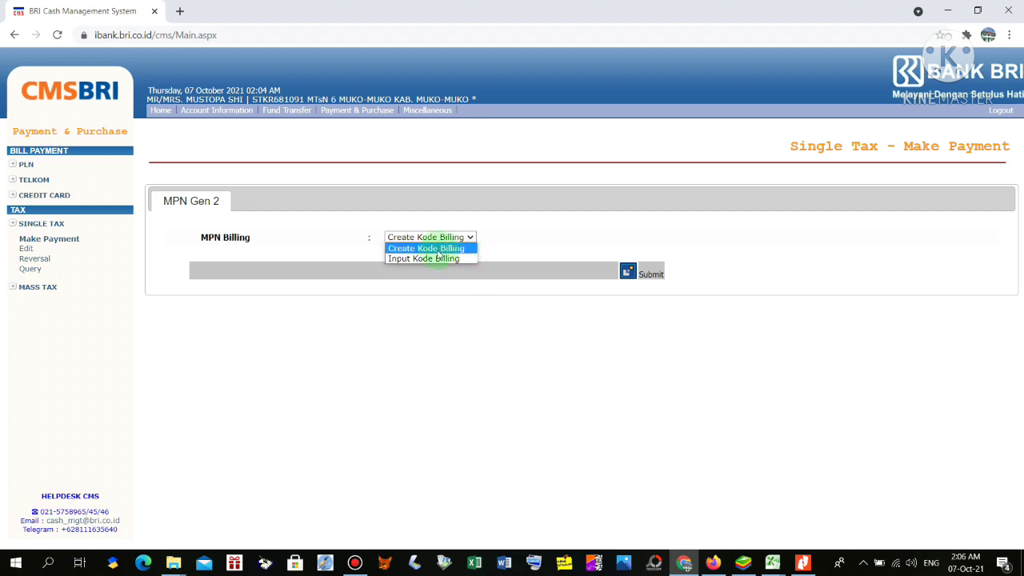
Submit Create Kode Billing as the MPN Billing choice
{"action": "left_click", "coordinate": [438, 250]}
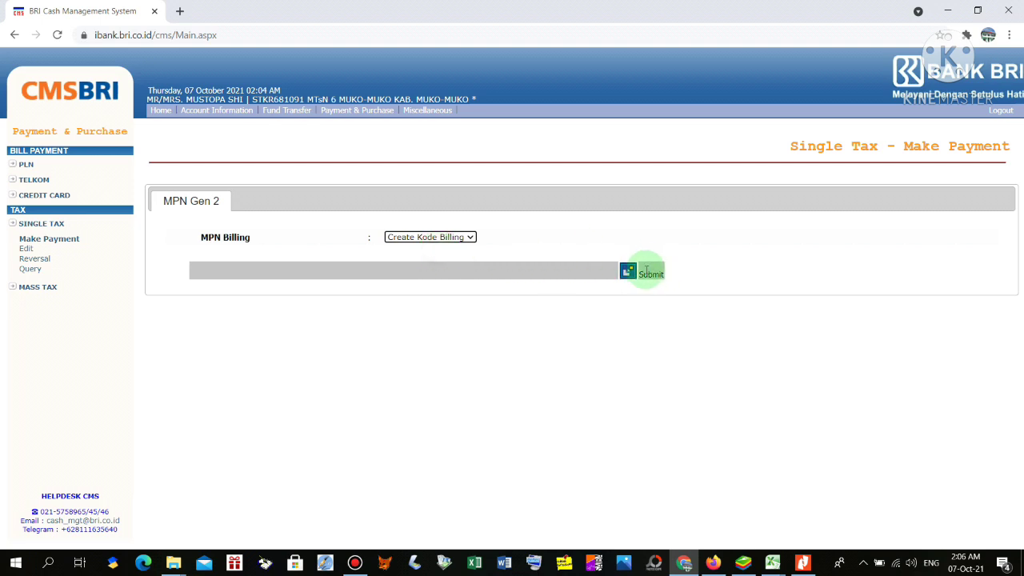
{"action": "left_click", "coordinate": [629, 272]}
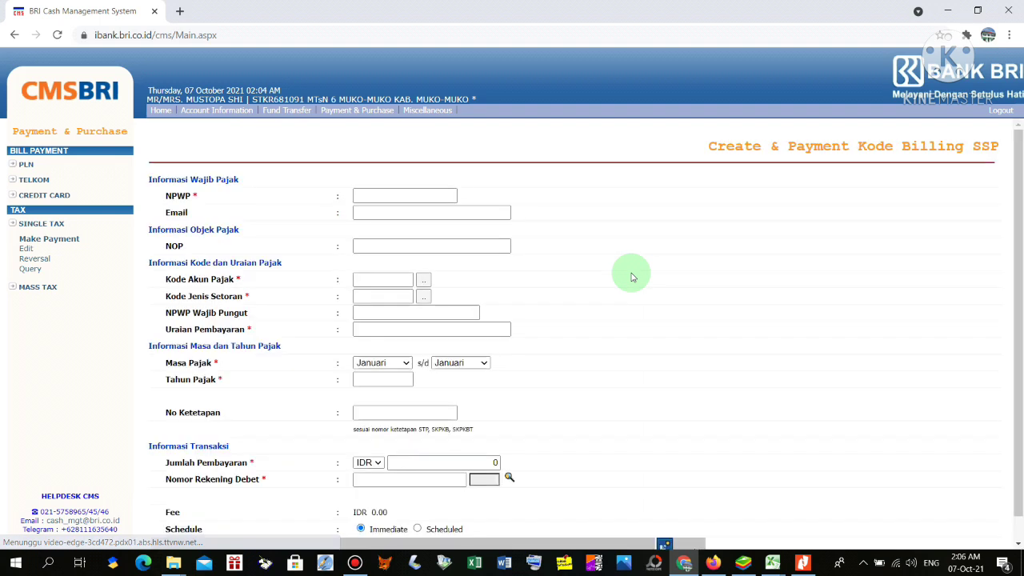
Fill in the taxpayer's NPWP and e-mail address from the autofill suggestions
{"action": "left_click", "coordinate": [382, 198]}
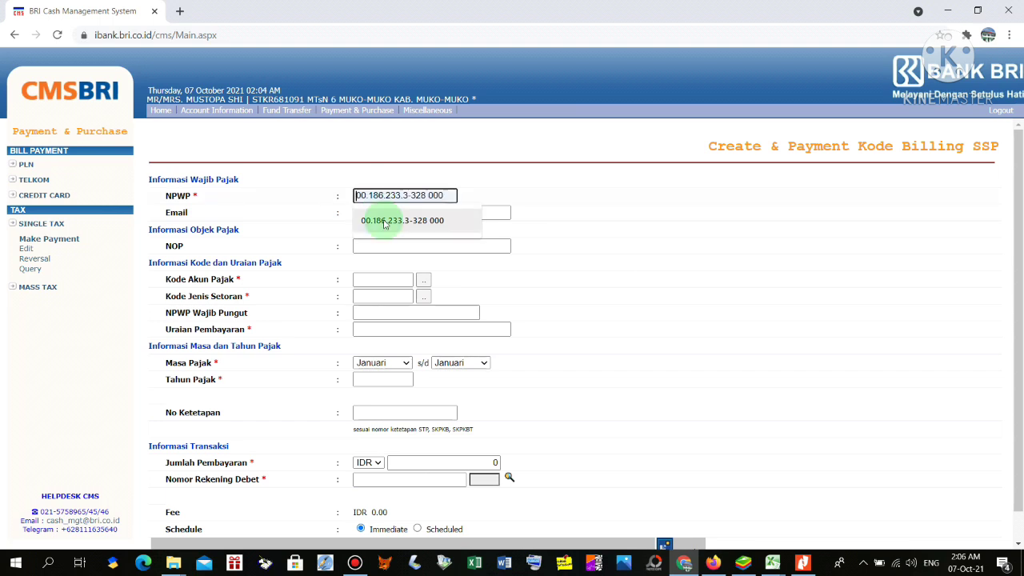
{"action": "left_click", "coordinate": [383, 221]}
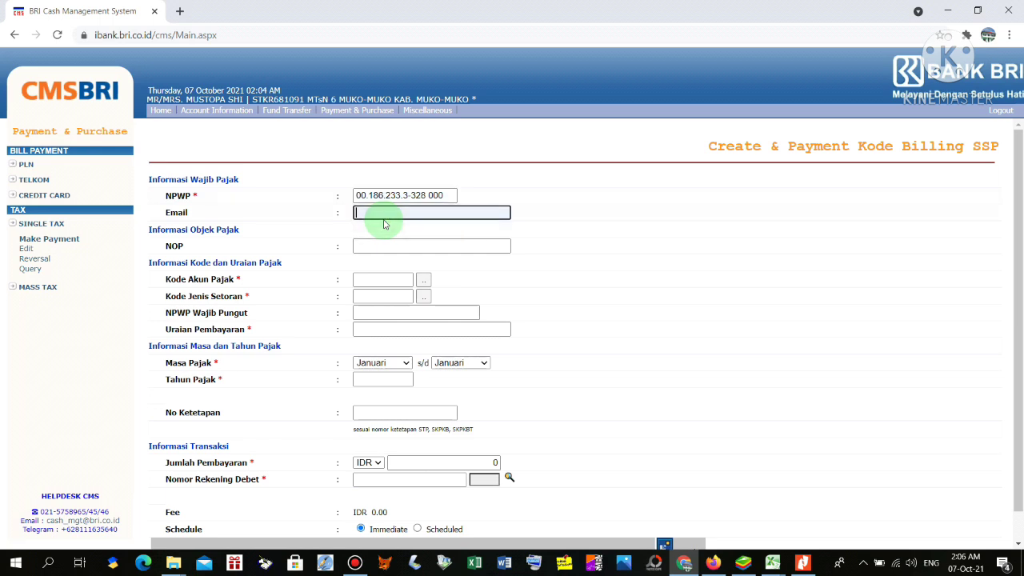
{"action": "left_click", "coordinate": [383, 213]}
{"action": "left_click", "coordinate": [392, 239]}
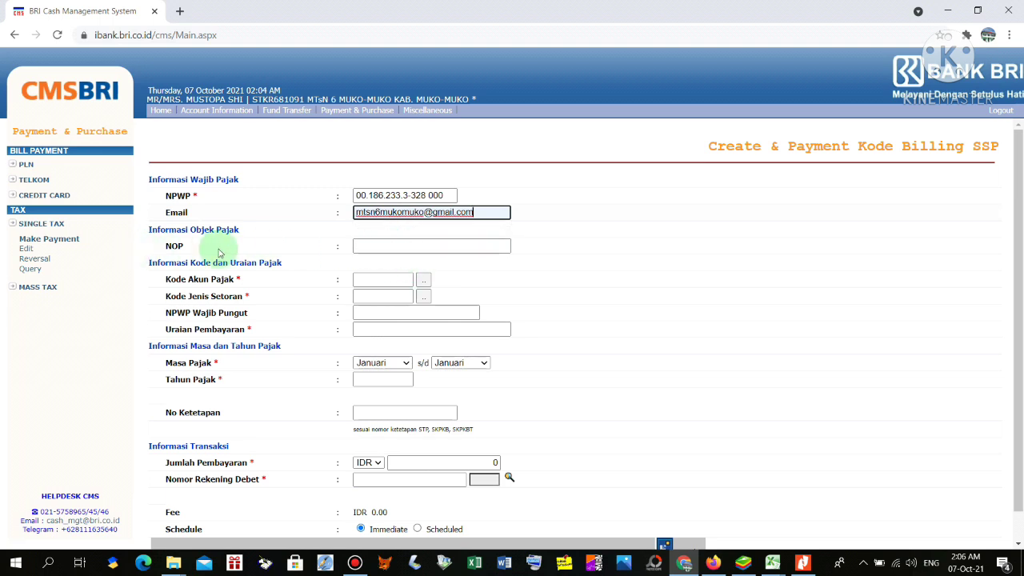
{"action": "left_click", "coordinate": [423, 280]}
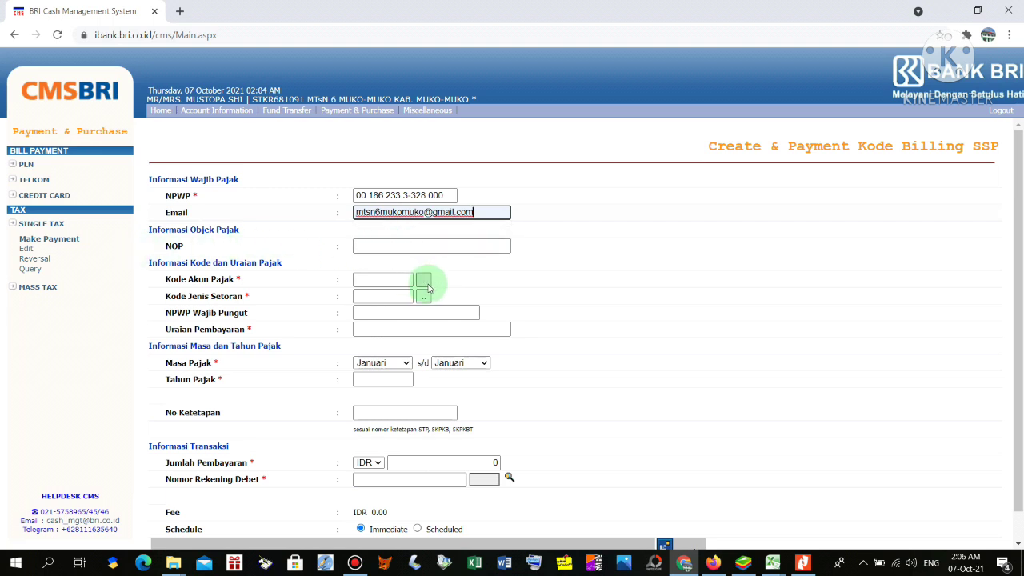
{"action": "left_click", "coordinate": [423, 281]}
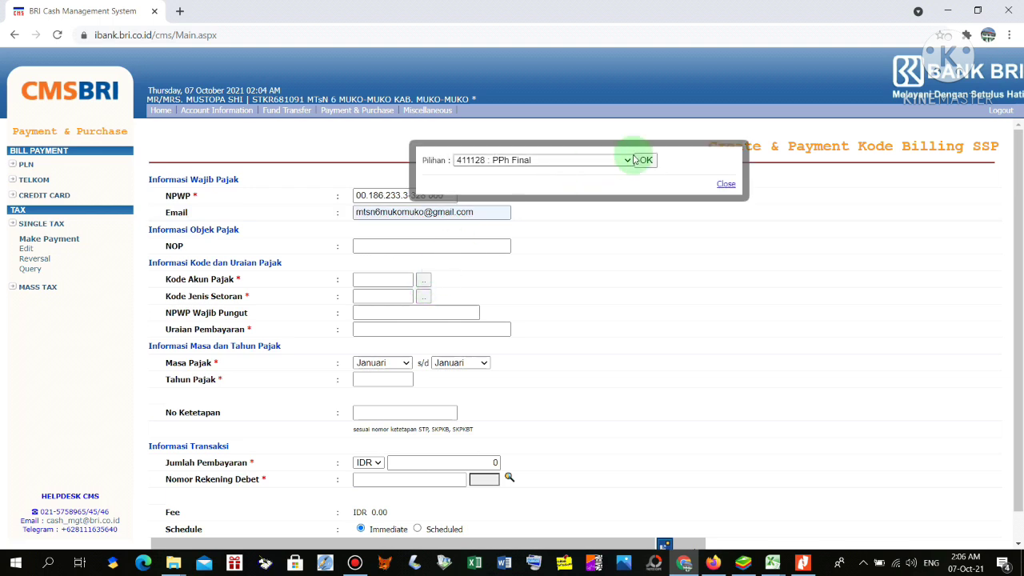
Set tax account code 411121 PPh Pasal 21 and deposit type 402 PNS/TNI/Pejabat Negara
{"action": "left_click", "coordinate": [622, 161]}
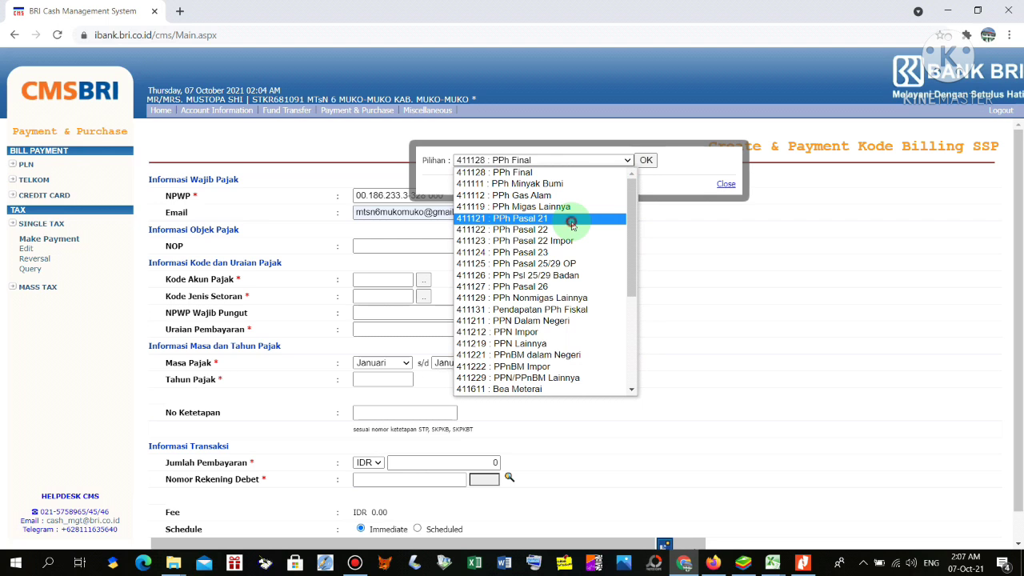
{"action": "left_click", "coordinate": [573, 219]}
{"action": "left_click", "coordinate": [645, 159]}
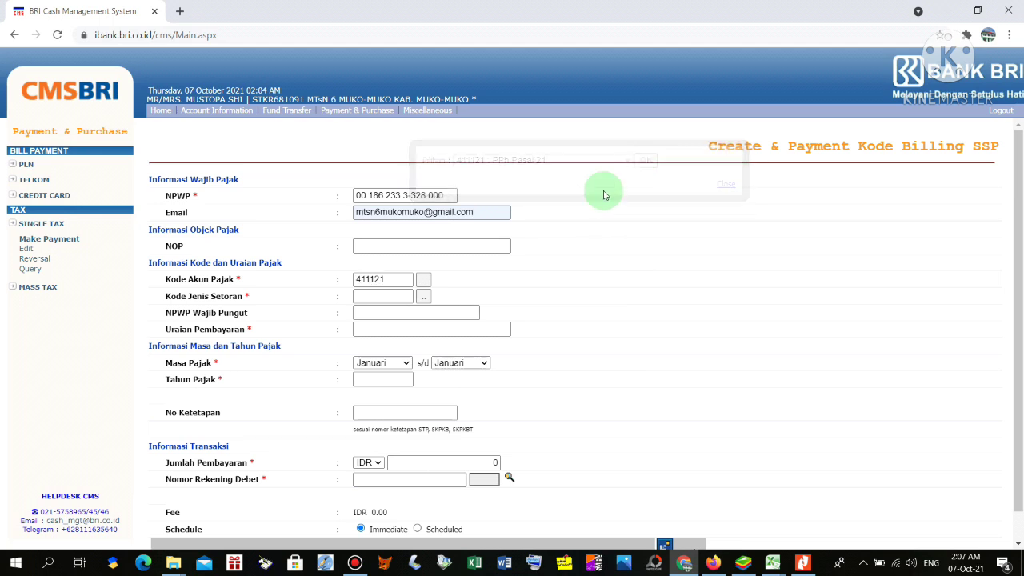
{"action": "left_click", "coordinate": [423, 295]}
{"action": "left_click", "coordinate": [614, 161]}
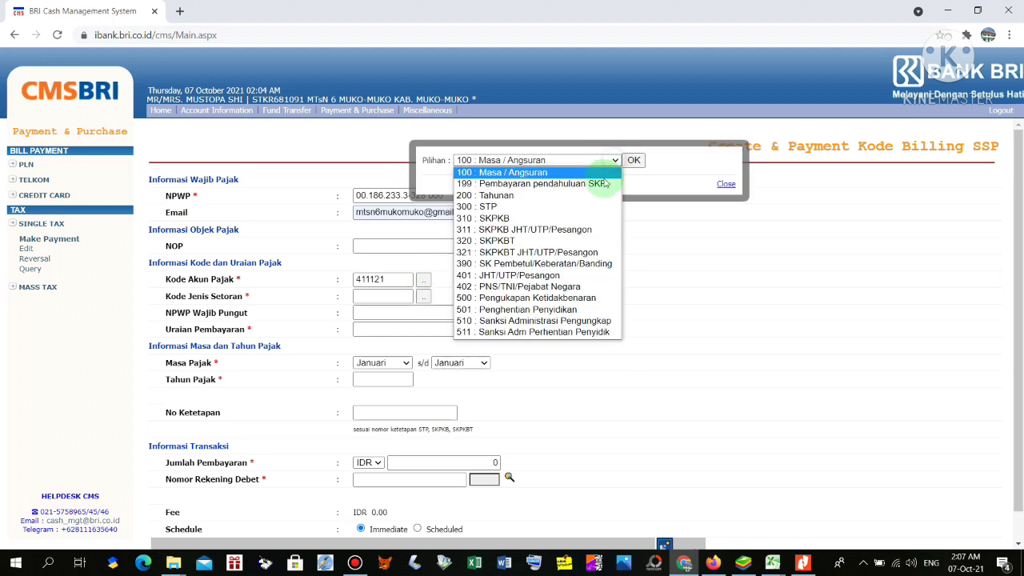
{"action": "left_click", "coordinate": [504, 282]}
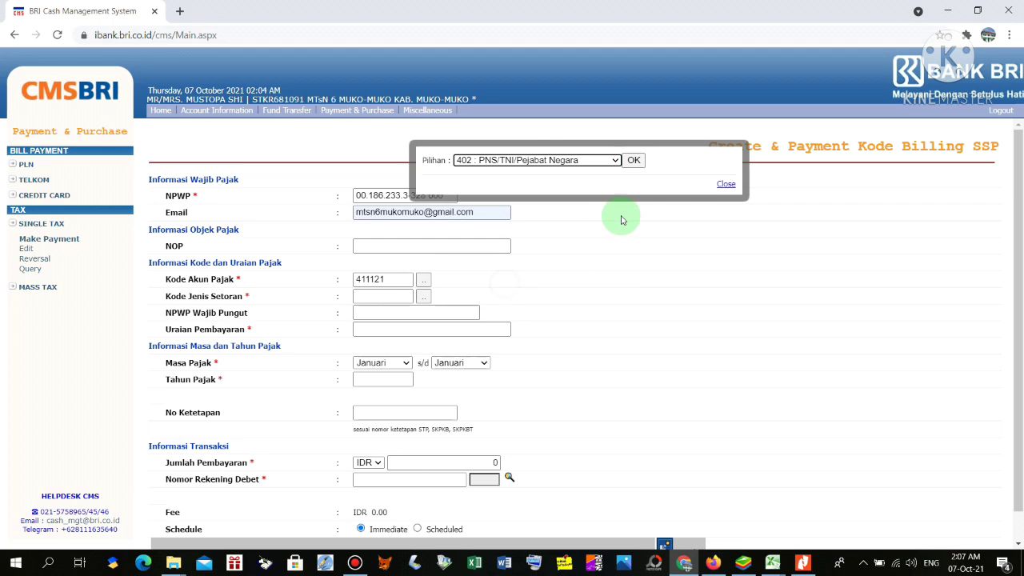
{"action": "left_click", "coordinate": [634, 160]}
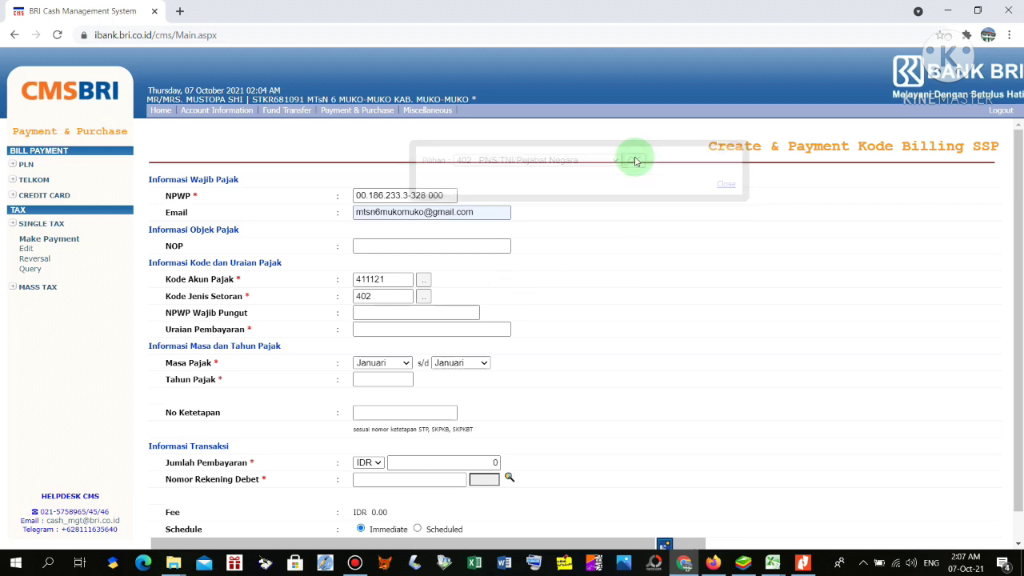
Set the description to Honor and the tax period to Oktober 2021
{"action": "left_click", "coordinate": [384, 330]}
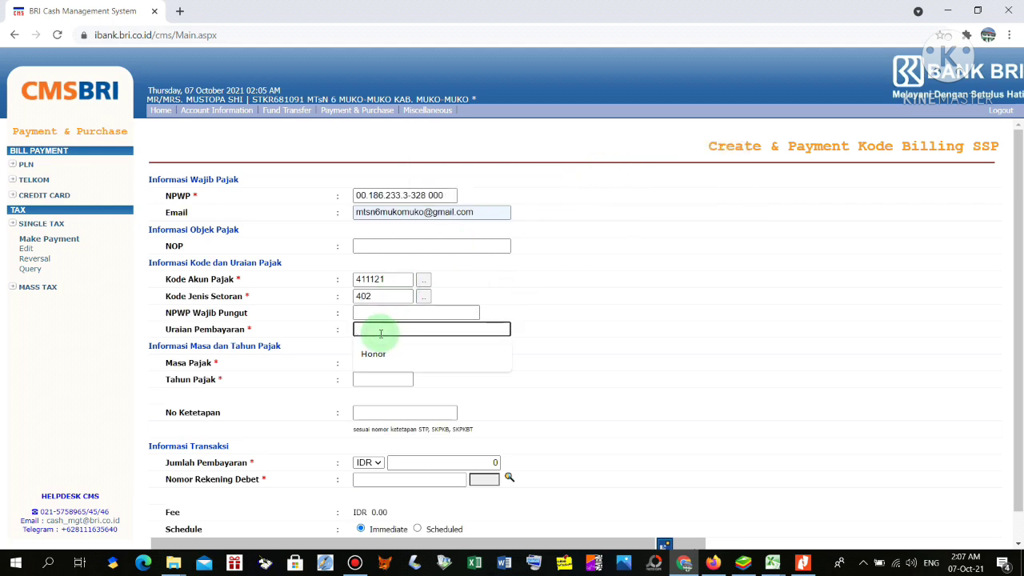
{"action": "left_click", "coordinate": [379, 354]}
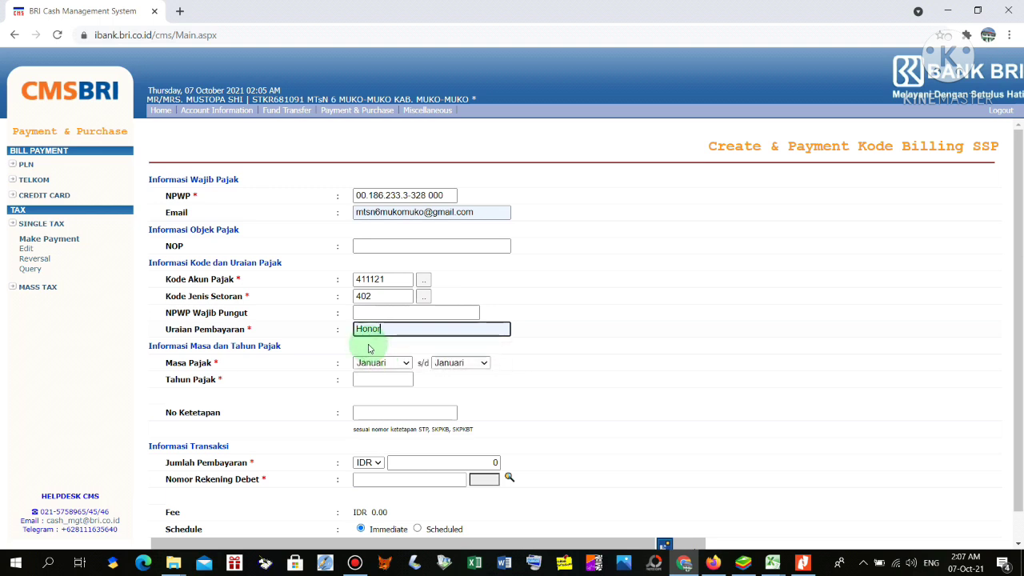
{"action": "left_click", "coordinate": [407, 364]}
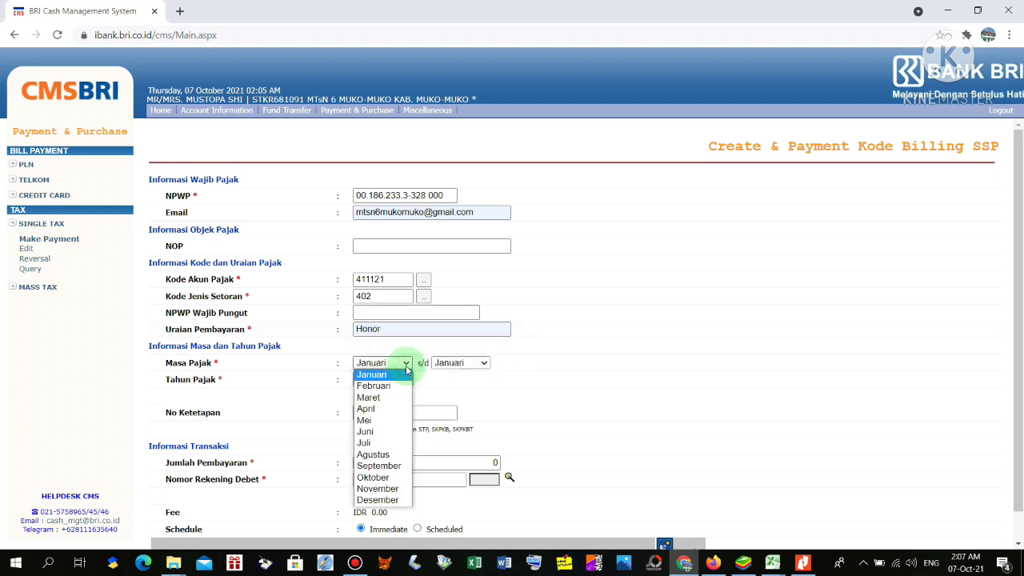
{"action": "left_click", "coordinate": [390, 477]}
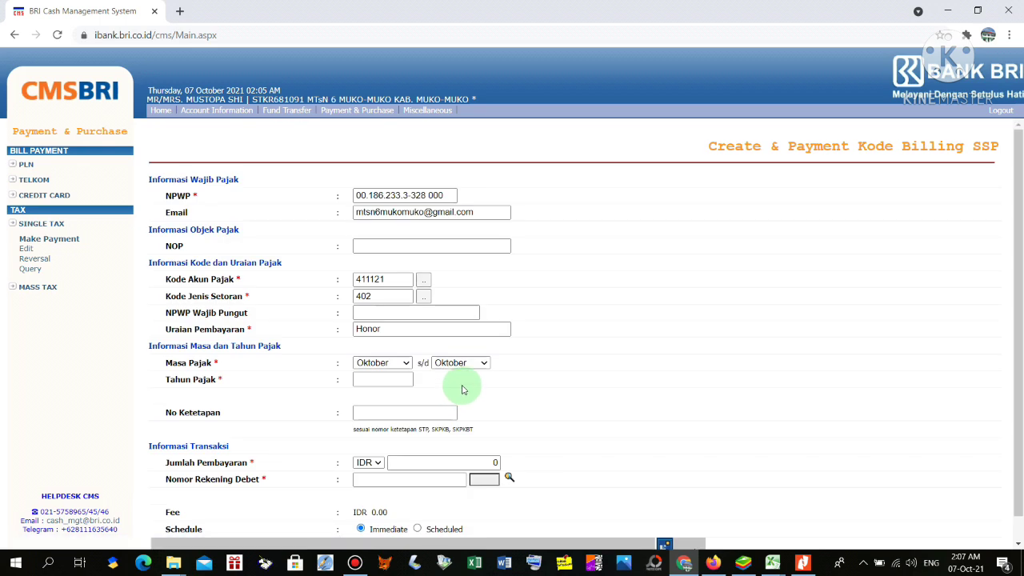
{"action": "left_click", "coordinate": [392, 379]}
{"action": "left_click", "coordinate": [390, 405]}
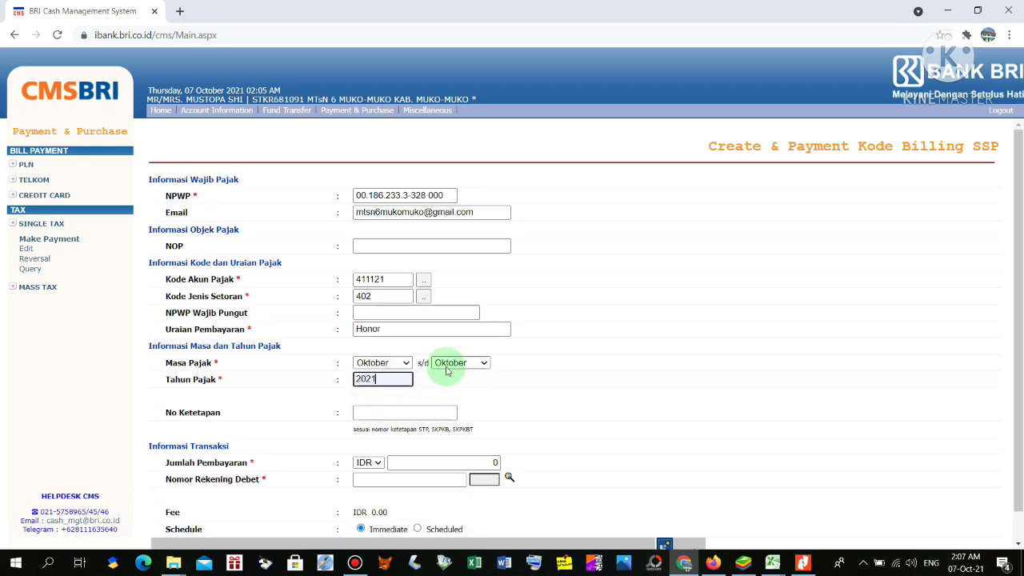
Enter 33,500 as the payment amount
{"action": "scroll", "coordinate": [450, 365], "scroll_direction": "down", "scroll_amount": 1}
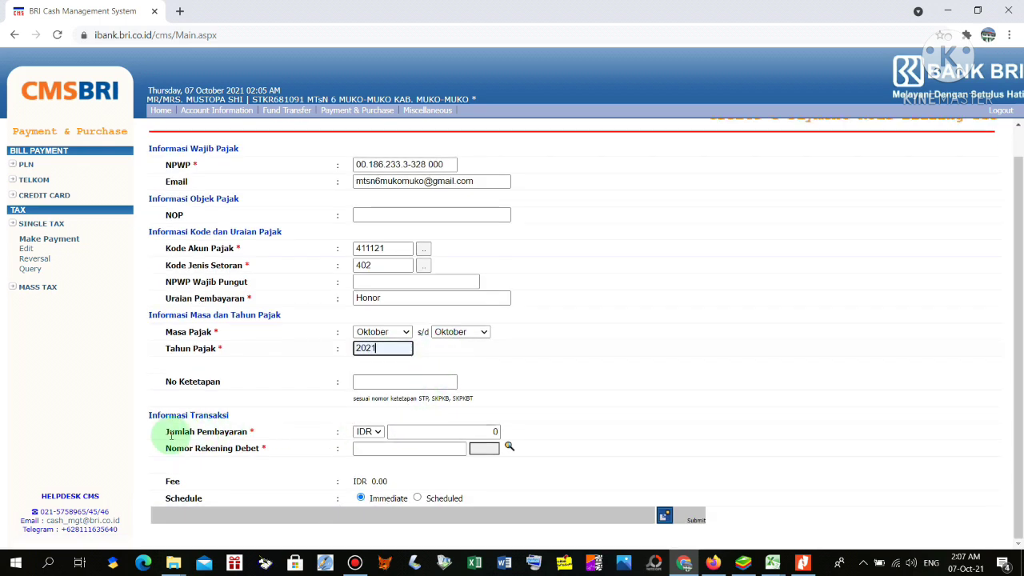
{"action": "left_click", "coordinate": [436, 430]}
{"action": "left_click_drag", "start_coordinate": [499, 430], "coordinate": [521, 430]}
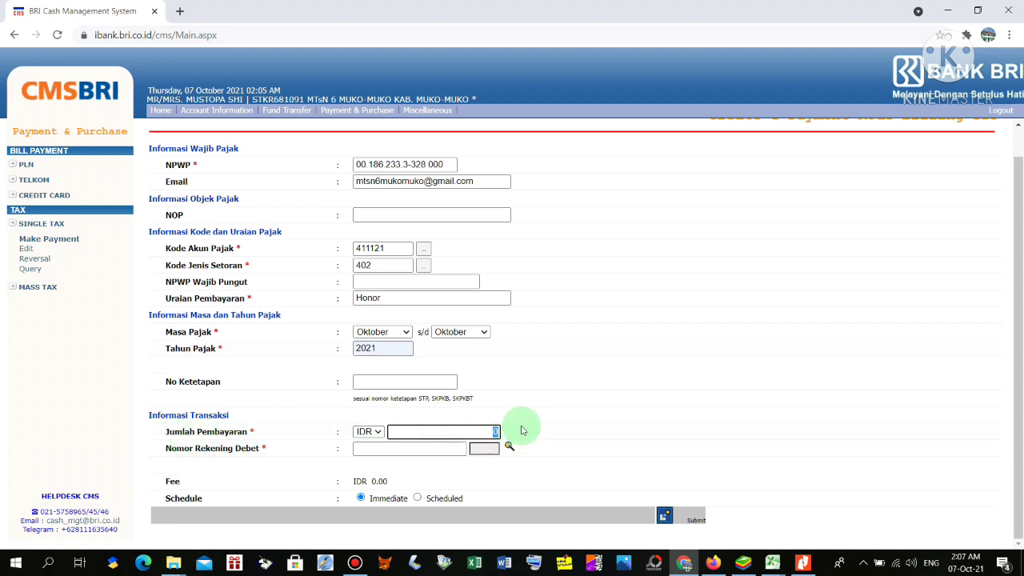
{"action": "type", "text": "33,500"}
{"action": "key", "text": "Tab"}
Choose the MTSN 6 Mukomuko debit account and submit the billing form
{"action": "left_click", "coordinate": [522, 430]}
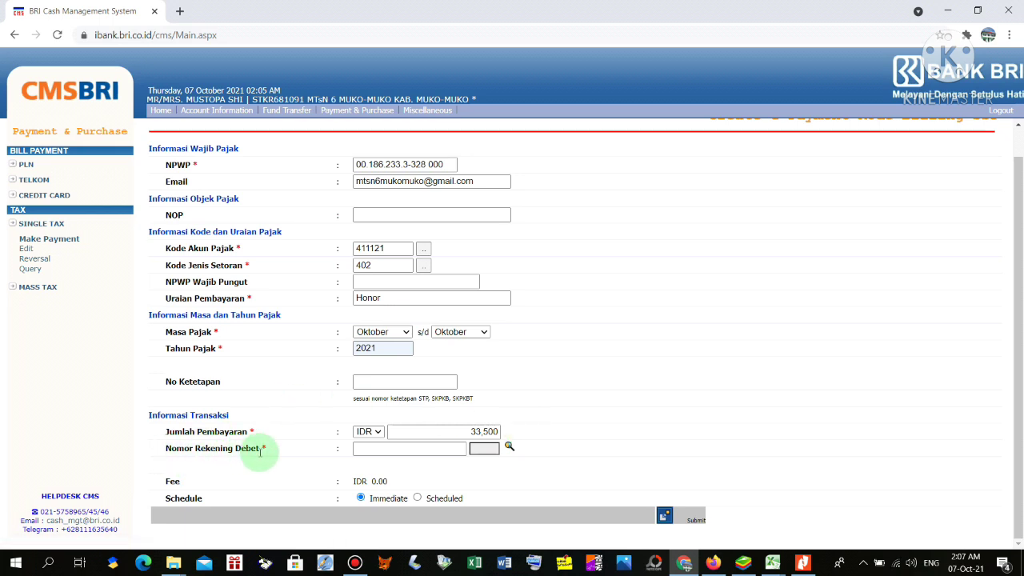
{"action": "left_click", "coordinate": [508, 447]}
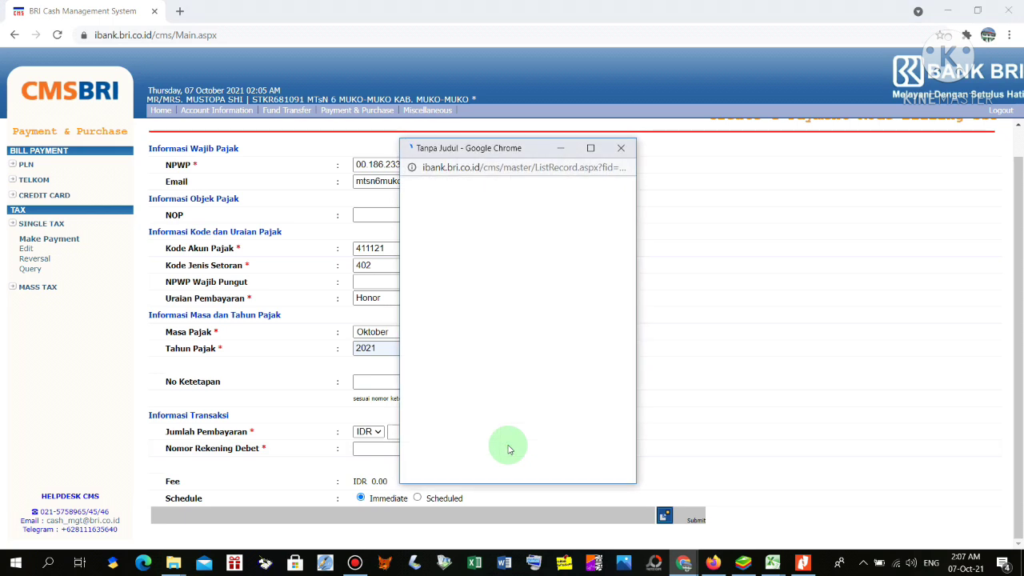
{"action": "left_click", "coordinate": [422, 257]}
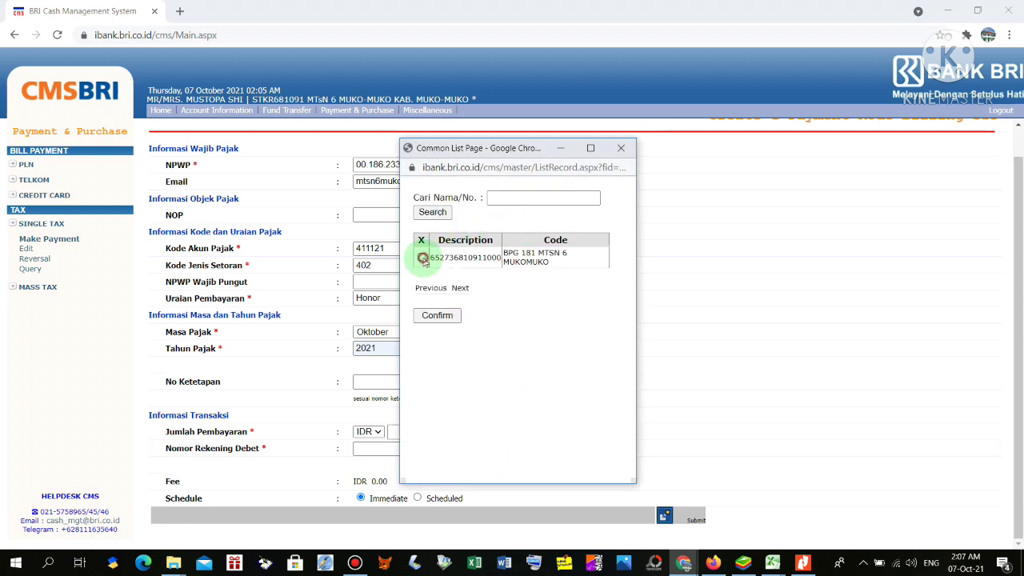
{"action": "left_click", "coordinate": [449, 325]}
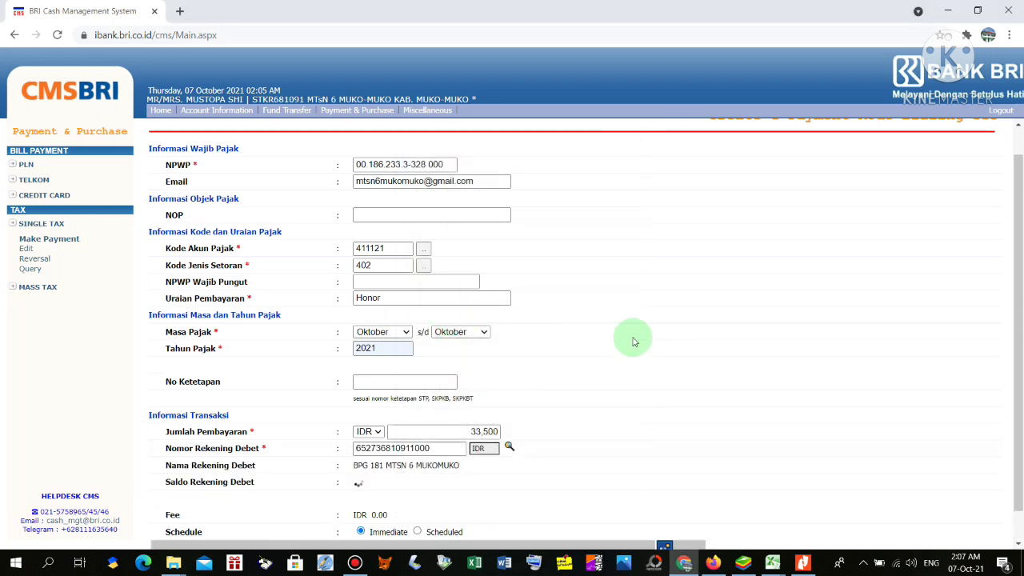
{"action": "scroll", "coordinate": [632, 341], "scroll_direction": "down", "scroll_amount": 1}
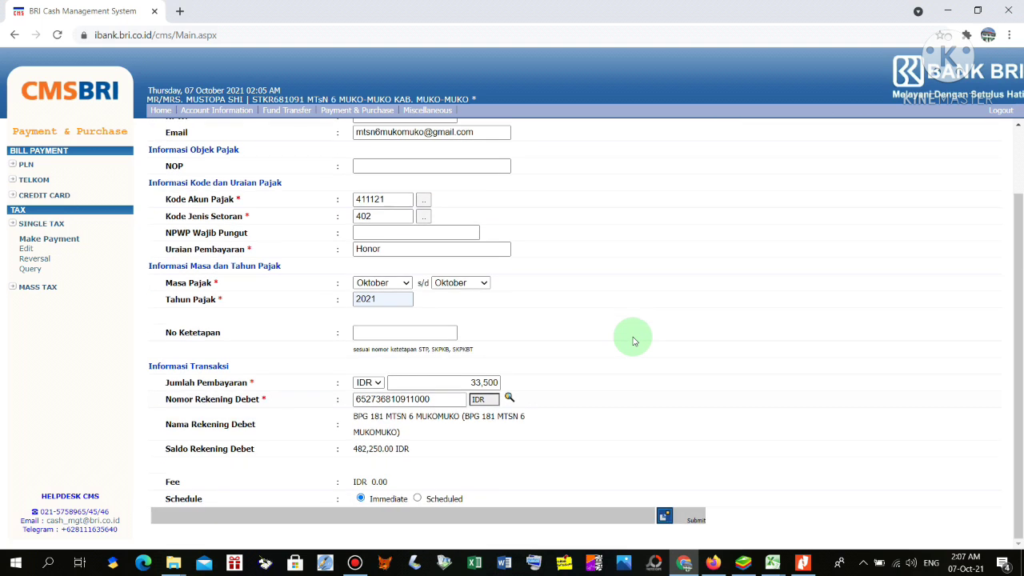
{"action": "left_click", "coordinate": [665, 517]}
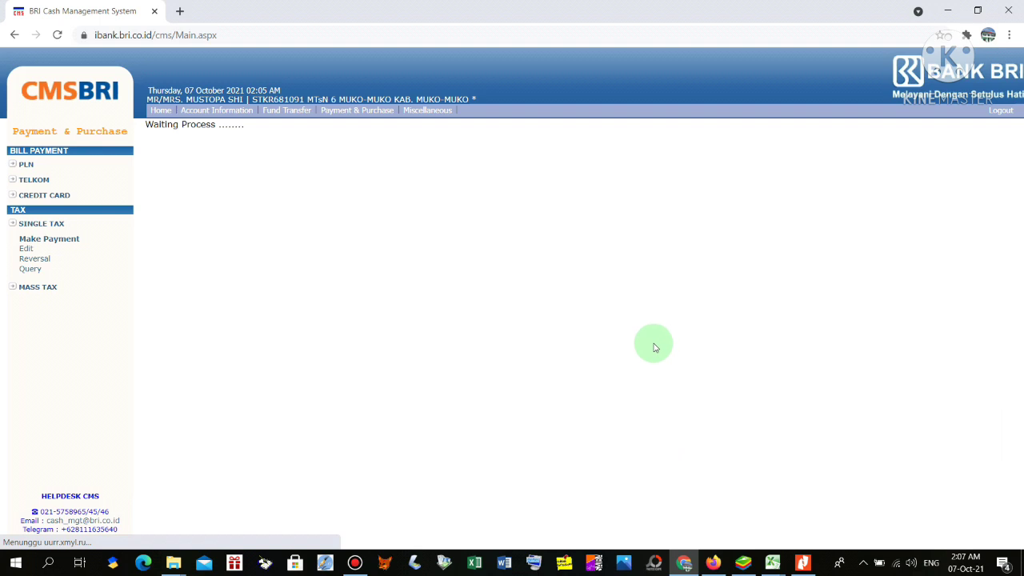
Review the generated Kode Billing, PPh Pasal 21 details and IDR 33.500,00 amount before the passcode
{"action": "scroll", "coordinate": [614, 316], "scroll_direction": "down", "scroll_amount": 3}
{"action": "scroll", "coordinate": [614, 316], "scroll_direction": "down", "scroll_amount": 1}
{"action": "scroll", "coordinate": [615, 316], "scroll_direction": "up", "scroll_amount": 3}
{"action": "scroll", "coordinate": [612, 317], "scroll_direction": "down", "scroll_amount": 3}
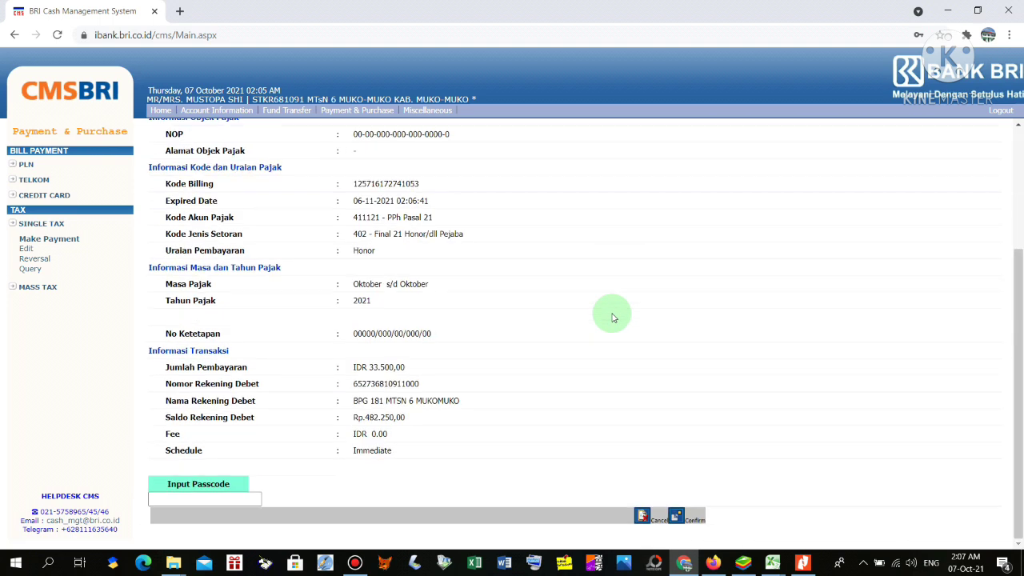
{"action": "left_click", "coordinate": [184, 499]}
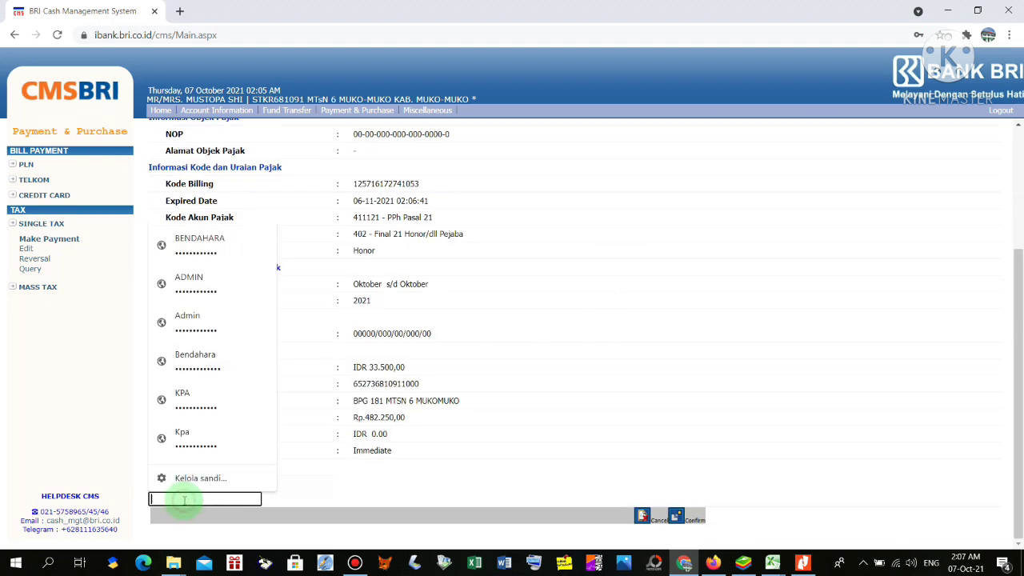
{"action": "left_click", "coordinate": [363, 497]}
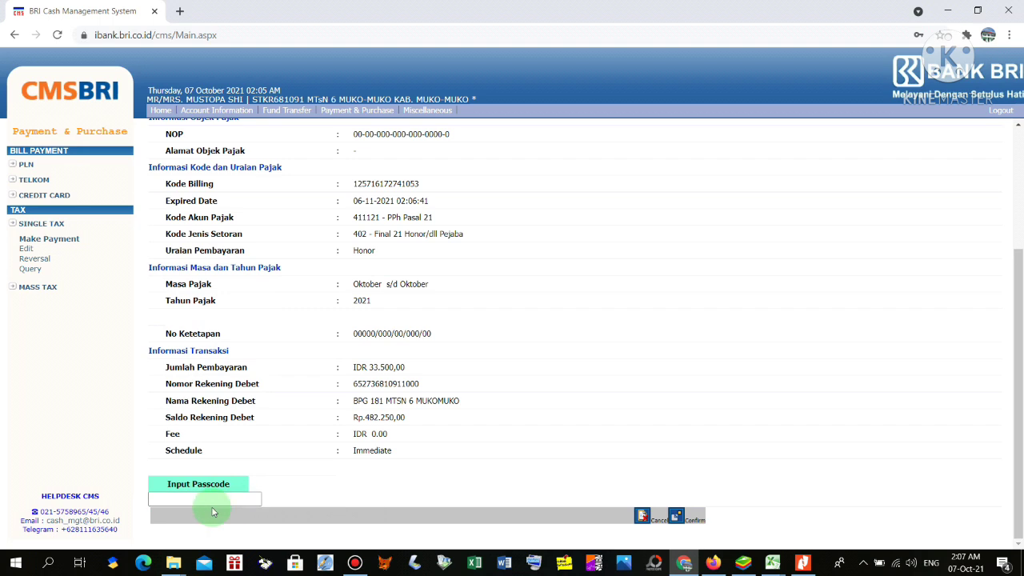
{"action": "scroll", "coordinate": [536, 423], "scroll_direction": "up", "scroll_amount": 2}
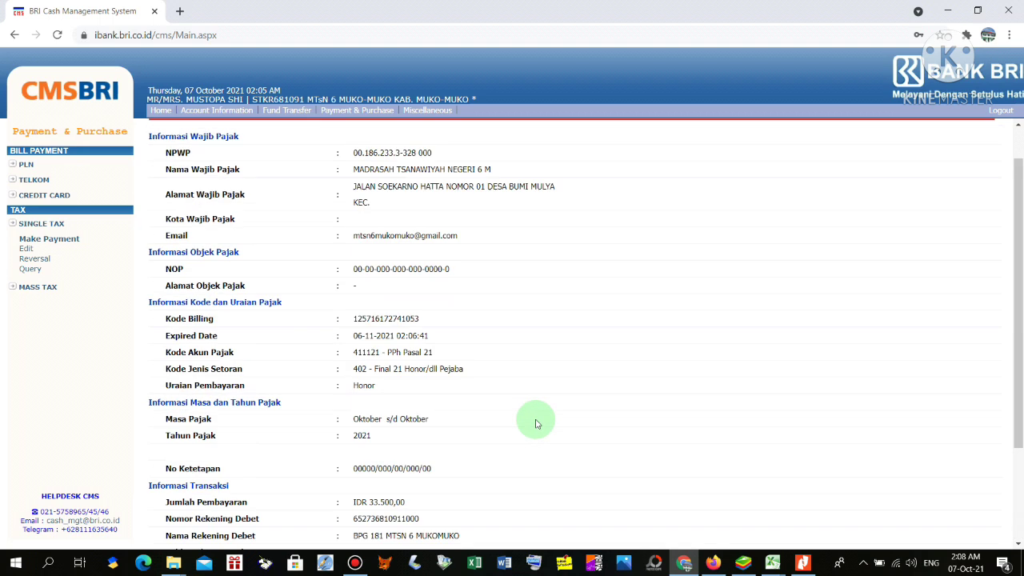
{"action": "scroll", "coordinate": [537, 424], "scroll_direction": "up", "scroll_amount": 1}
{"action": "scroll", "coordinate": [536, 421], "scroll_direction": "down", "scroll_amount": 3}
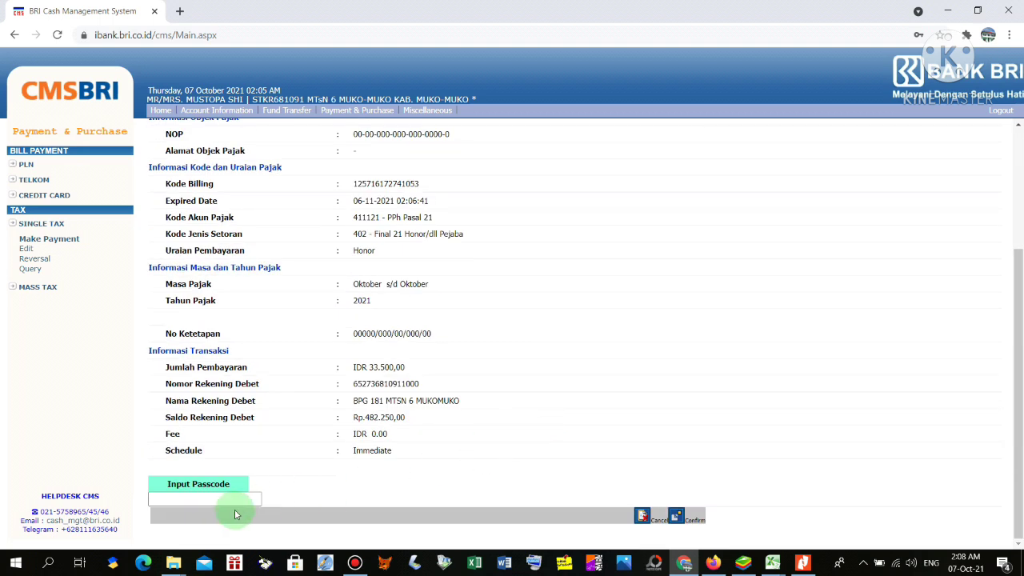
{"action": "scroll", "coordinate": [540, 352], "scroll_direction": "up", "scroll_amount": 3}
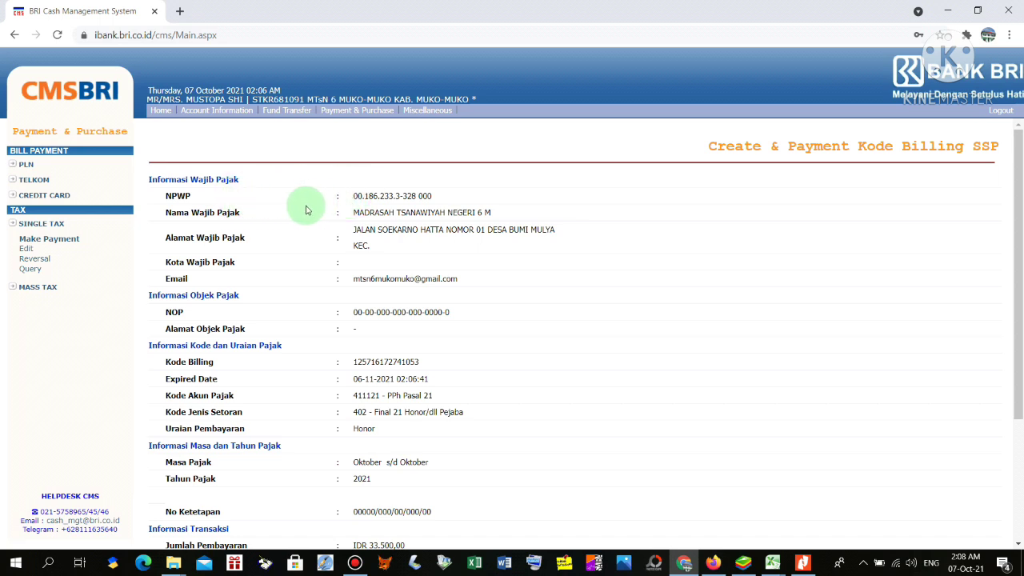
{"action": "scroll", "coordinate": [368, 222], "scroll_direction": "down", "scroll_amount": 3}
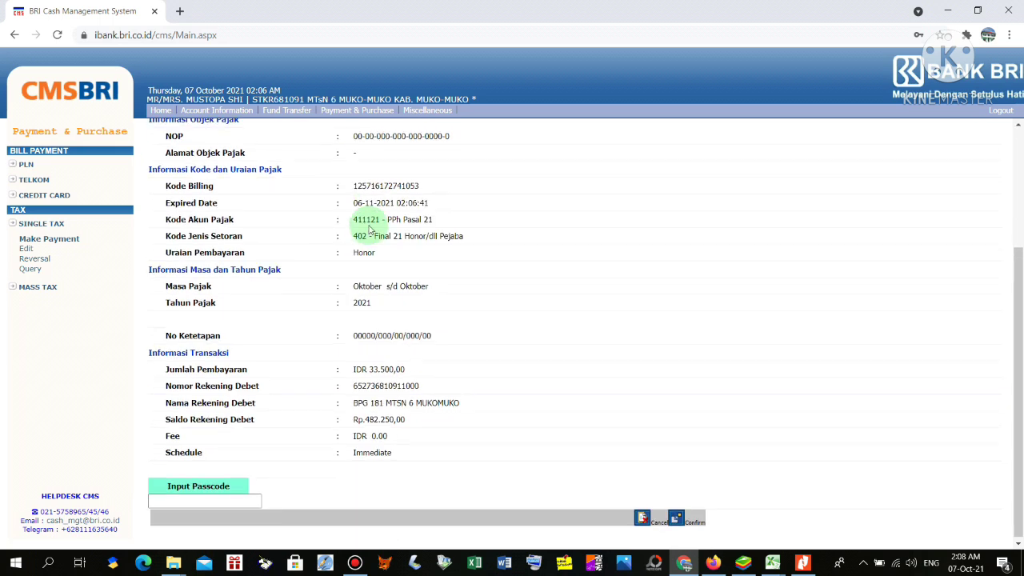
Enter the payment passcode, confirm the payment, and decline the browser's password update
{"action": "left_click", "coordinate": [223, 500]}
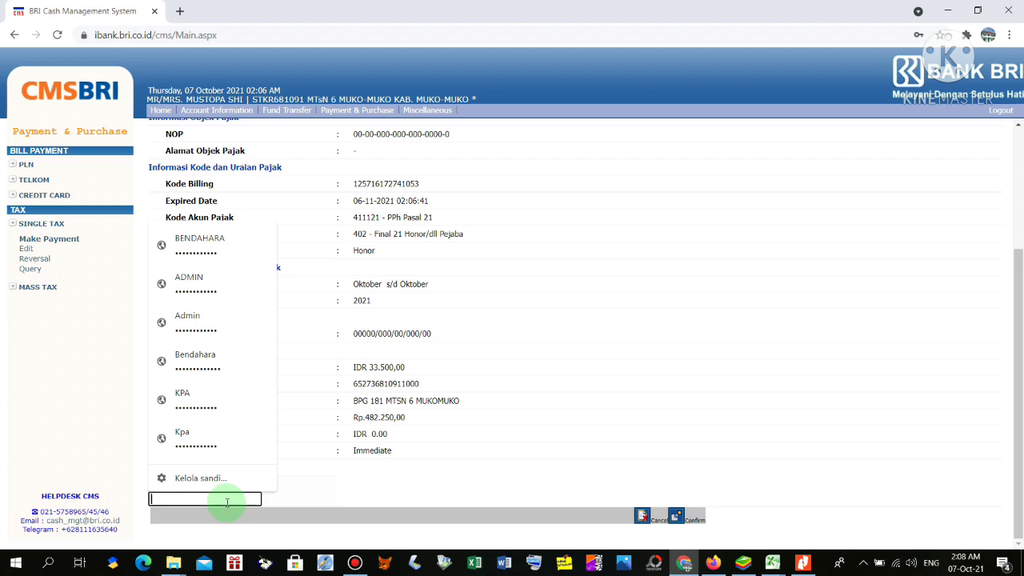
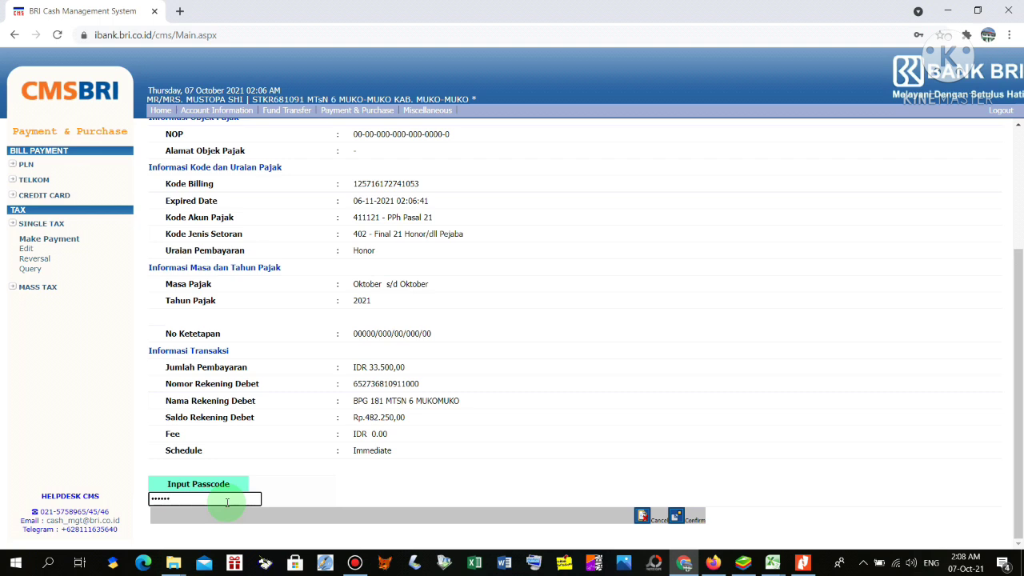
{"action": "left_click", "coordinate": [677, 518]}
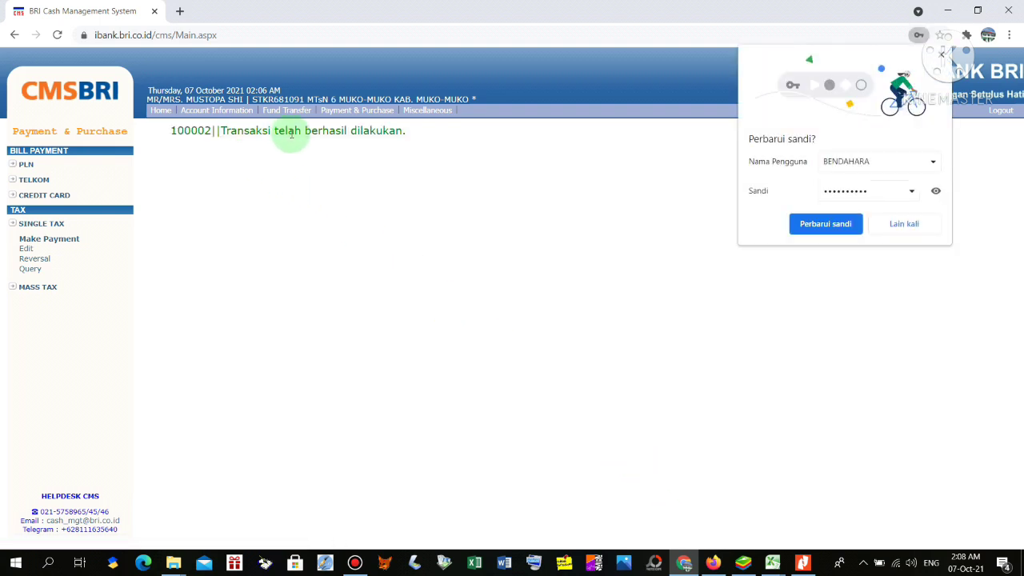
{"action": "left_click", "coordinate": [903, 223]}
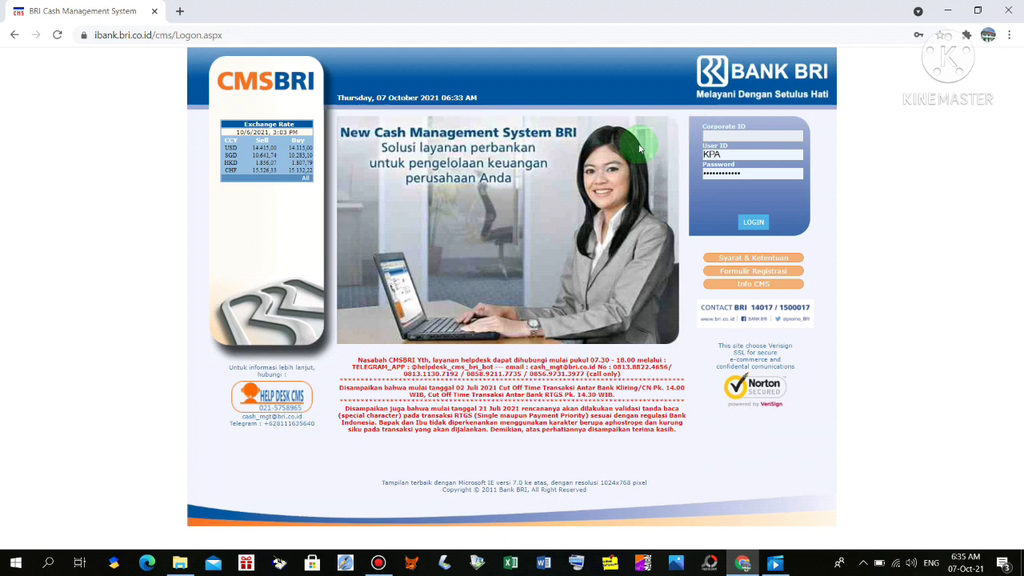
Log in to CMS BRI with the approver's saved credentials
{"action": "left_click", "coordinate": [720, 135]}
{"action": "left_click", "coordinate": [739, 184]}
{"action": "left_click", "coordinate": [742, 222]}
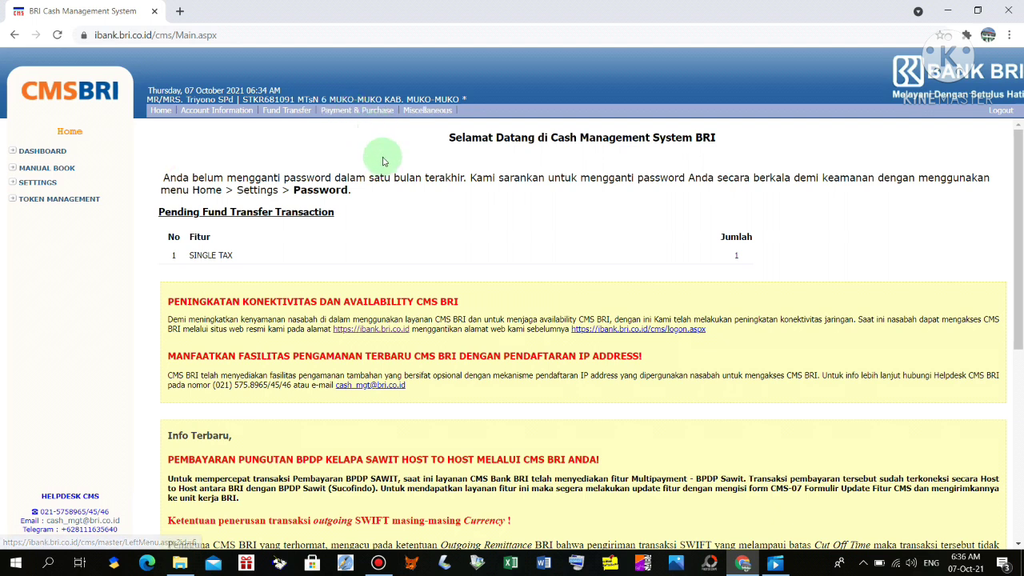
Open the Payment & Purchase > SINGLE TAX > Verify list
{"action": "left_click", "coordinate": [339, 112]}
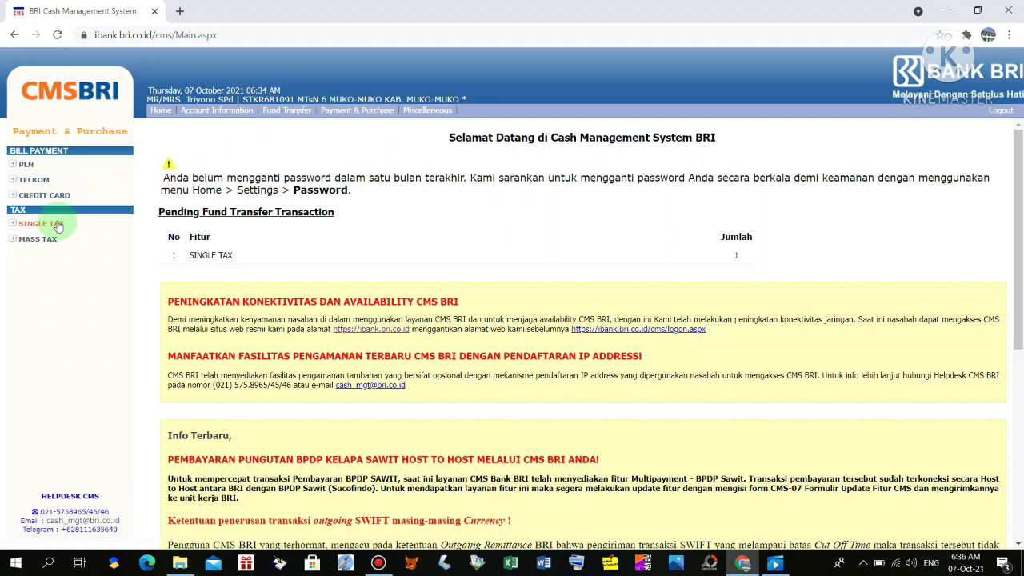
{"action": "left_click", "coordinate": [52, 225]}
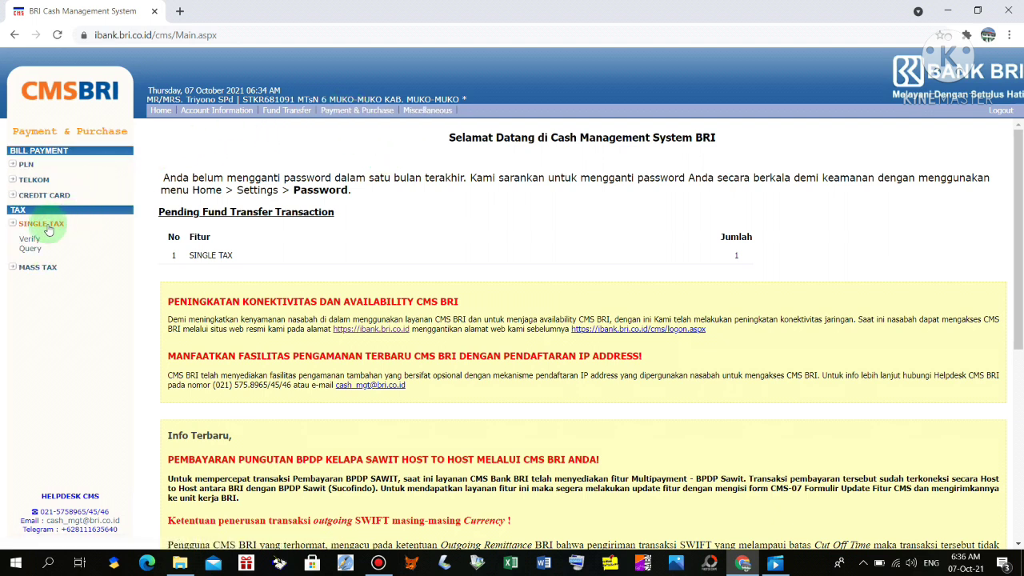
{"action": "left_click", "coordinate": [32, 242]}
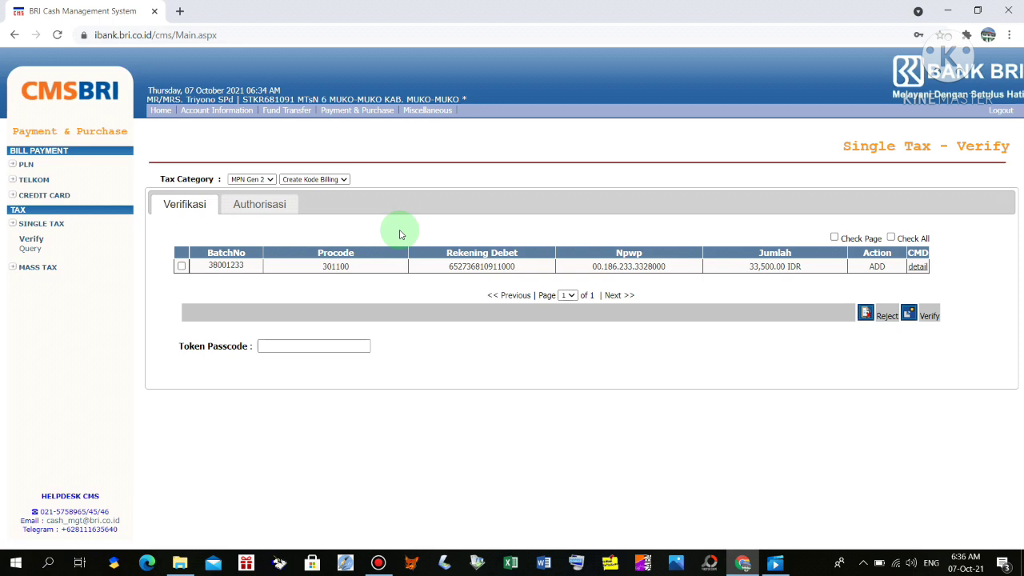
Tick the 33,500.00 IDR payment in batch 38001233, enter the token passcode, and verify it
{"action": "left_click", "coordinate": [182, 266]}
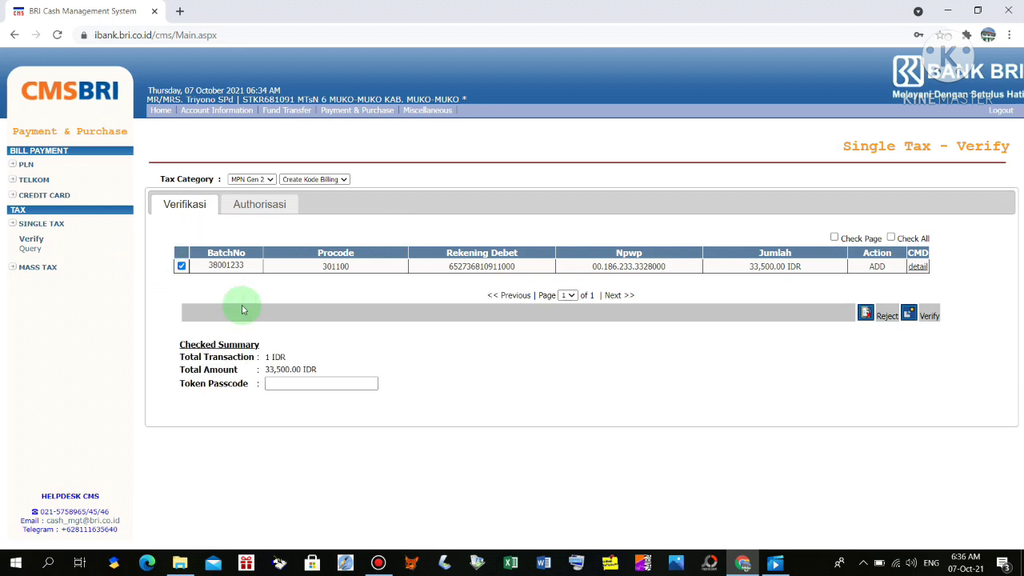
{"action": "left_click", "coordinate": [294, 384]}
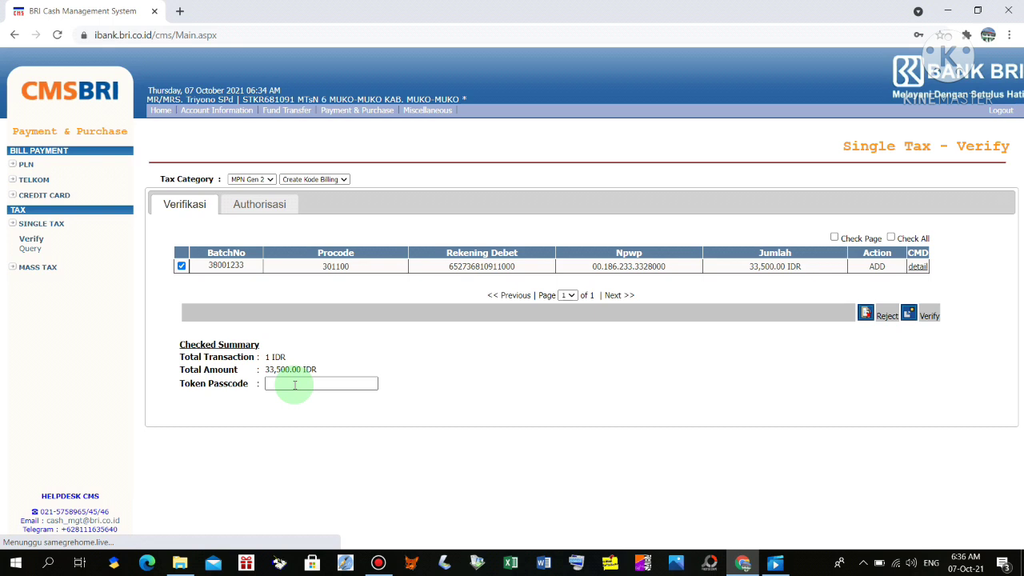
{"action": "left_click", "coordinate": [294, 385]}
{"action": "type", "text": "•"}
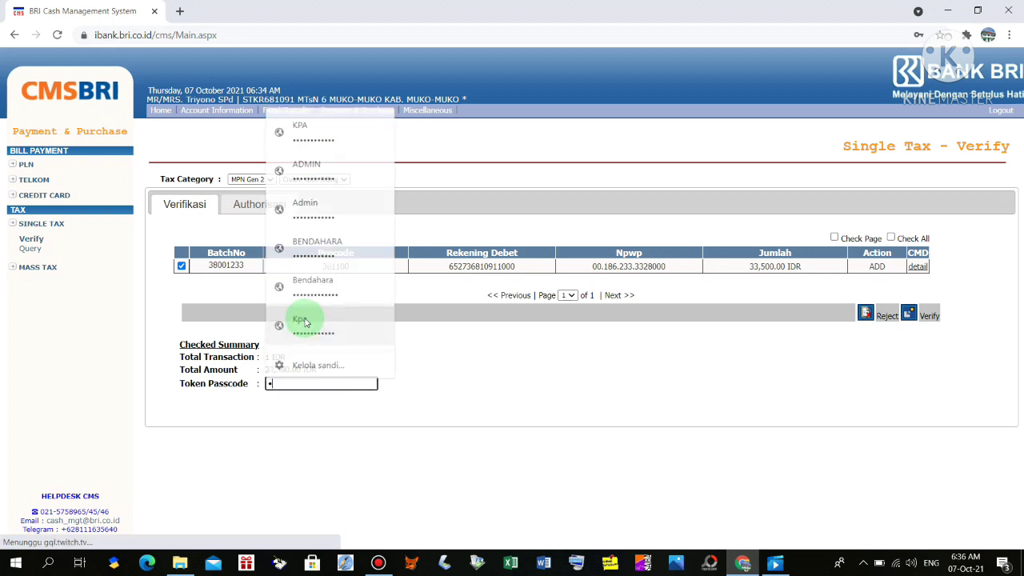
{"action": "type", "text": "•••"}
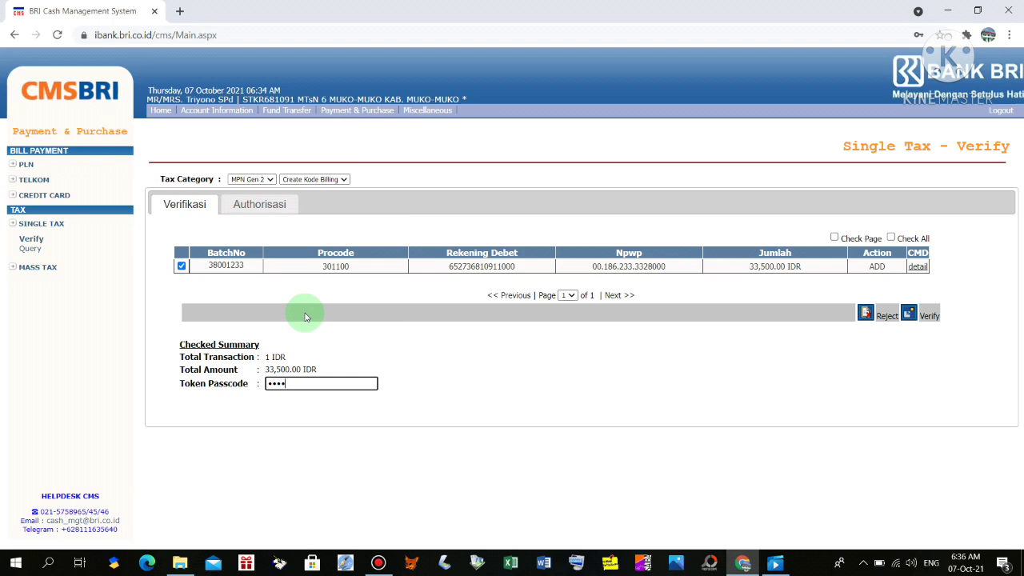
{"action": "type", "text": "••••"}
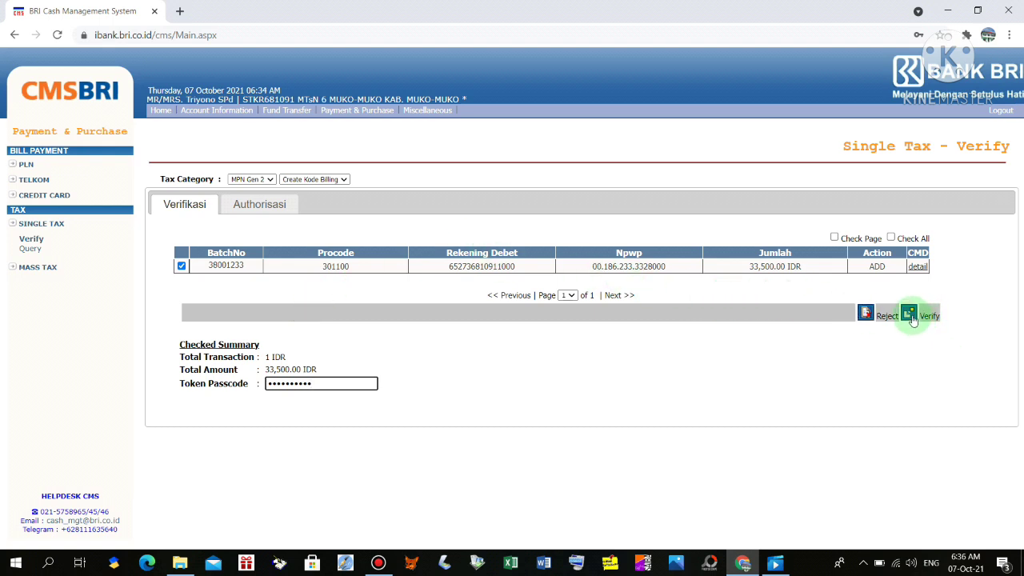
{"action": "left_click", "coordinate": [913, 317]}
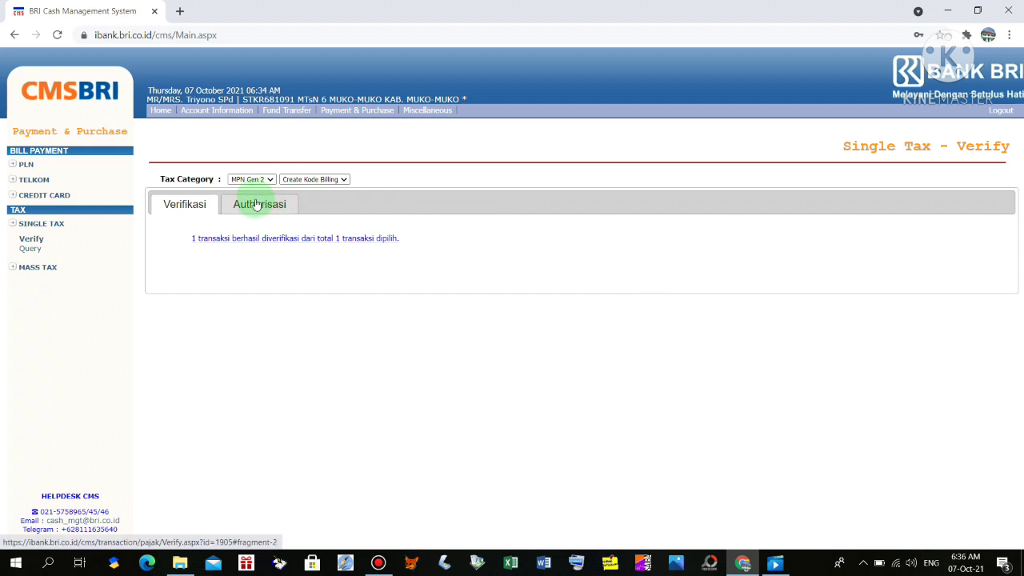
Authorise the 33,500.00 IDR tax transaction with the token passcode and decline Chrome's password prompt
{"action": "left_click", "coordinate": [256, 205]}
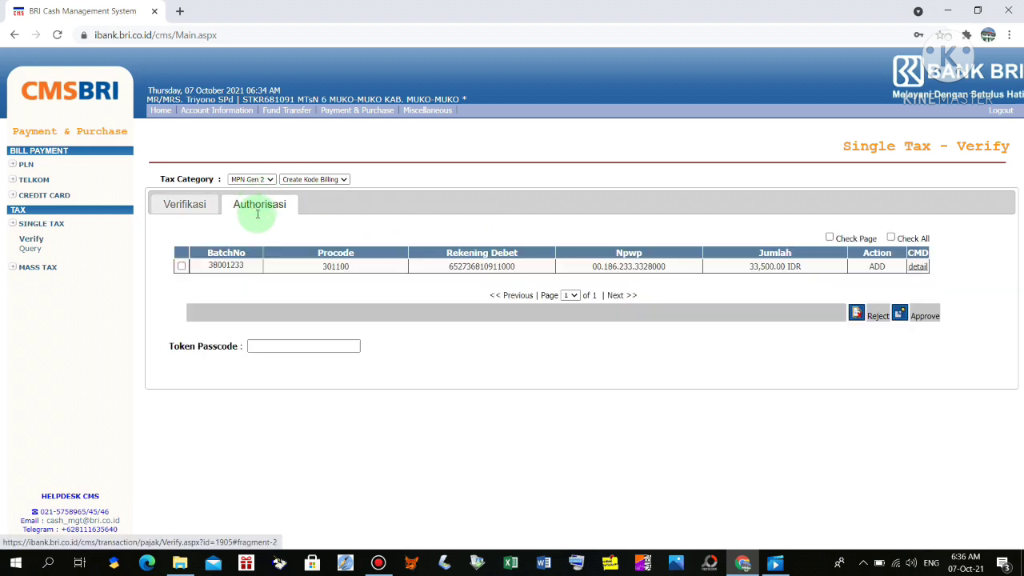
{"action": "left_click", "coordinate": [181, 267]}
{"action": "left_click", "coordinate": [273, 382]}
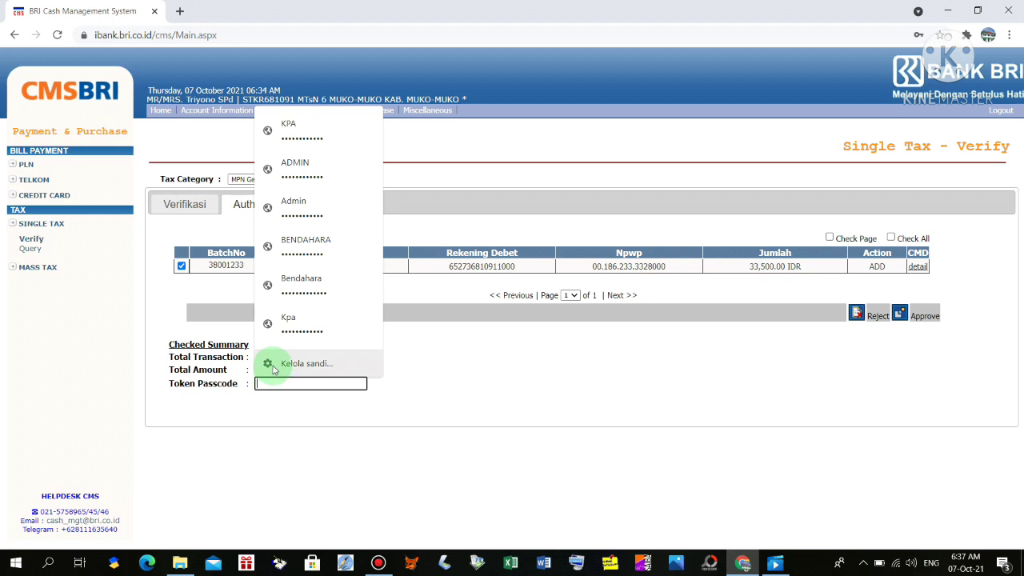
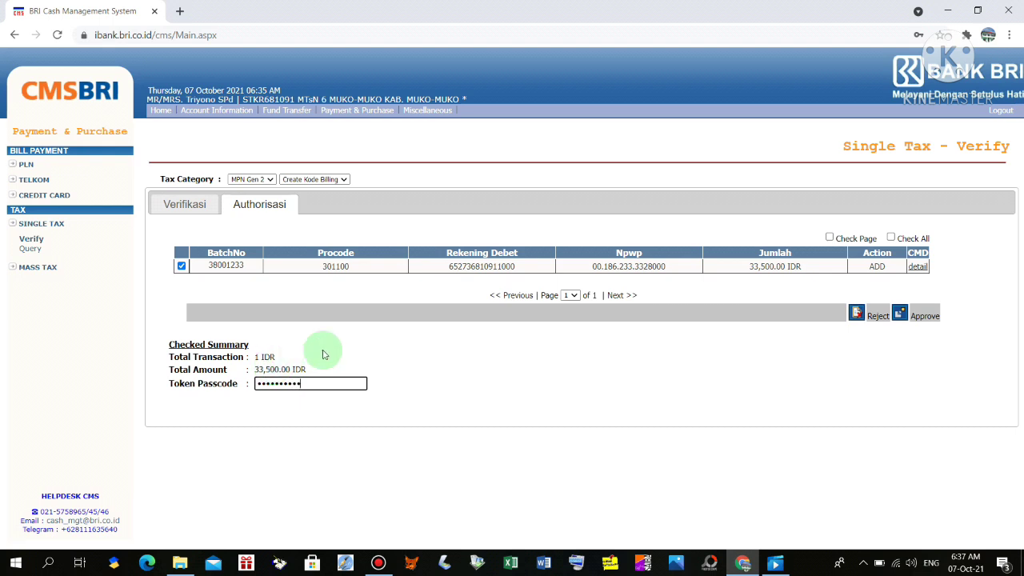
{"action": "left_click", "coordinate": [898, 313]}
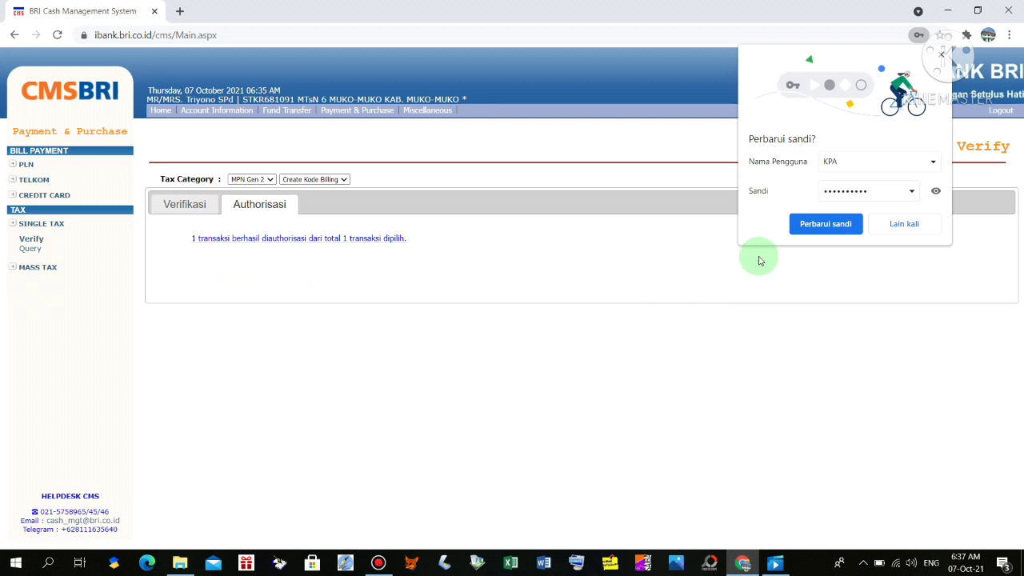
{"action": "left_click", "coordinate": [902, 224]}
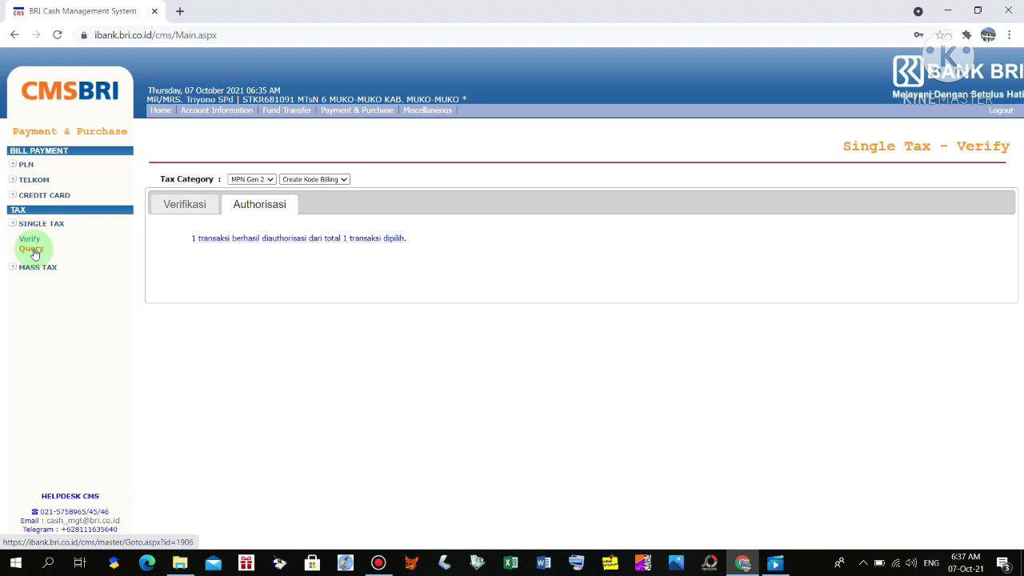
Check the Single Tax Query list showing the 33.500 payment as PROCESSING, then reload the page
{"action": "left_click", "coordinate": [33, 251]}
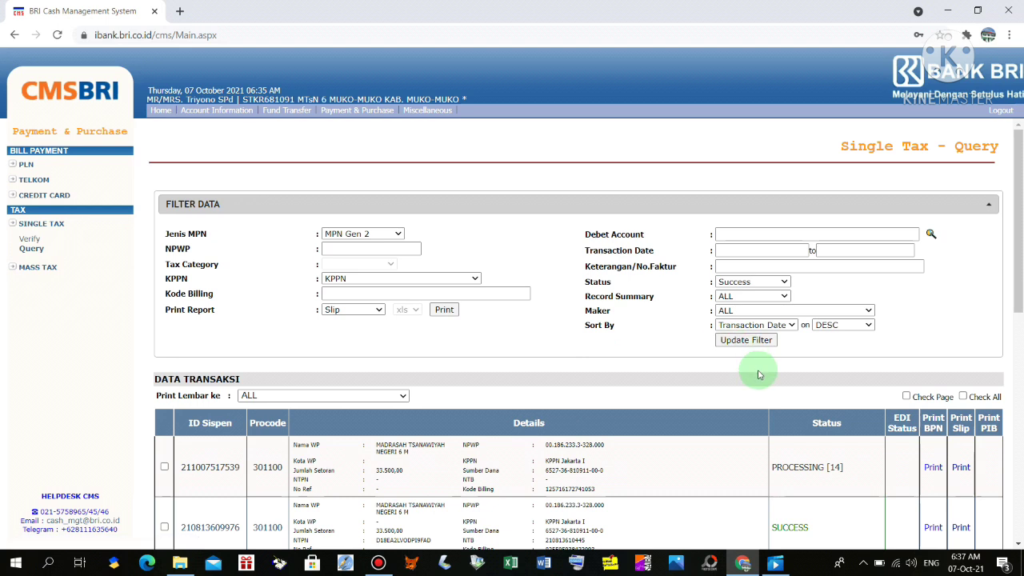
{"action": "scroll", "coordinate": [720, 355], "scroll_direction": "down", "scroll_amount": 2}
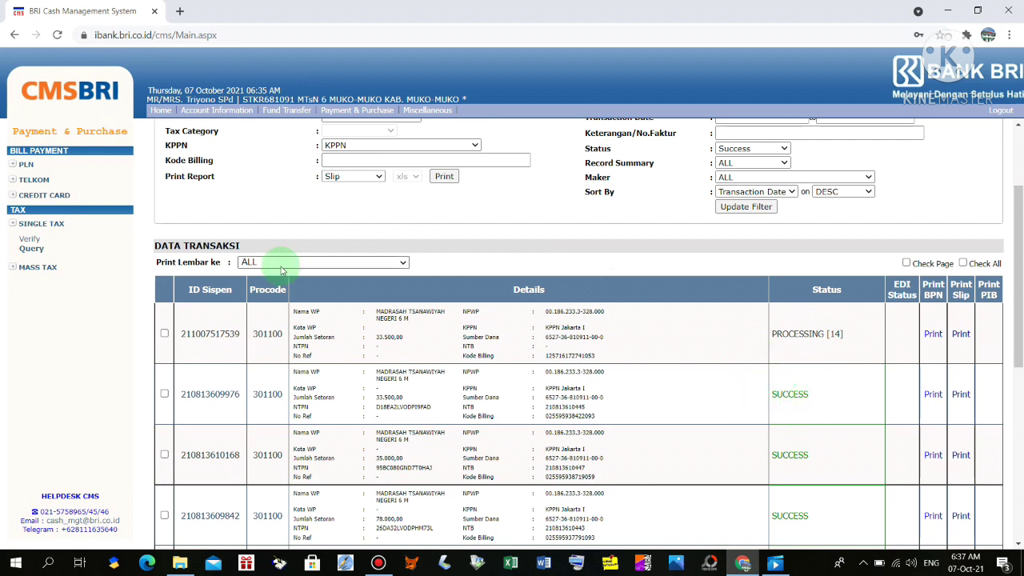
{"action": "left_click", "coordinate": [66, 36]}
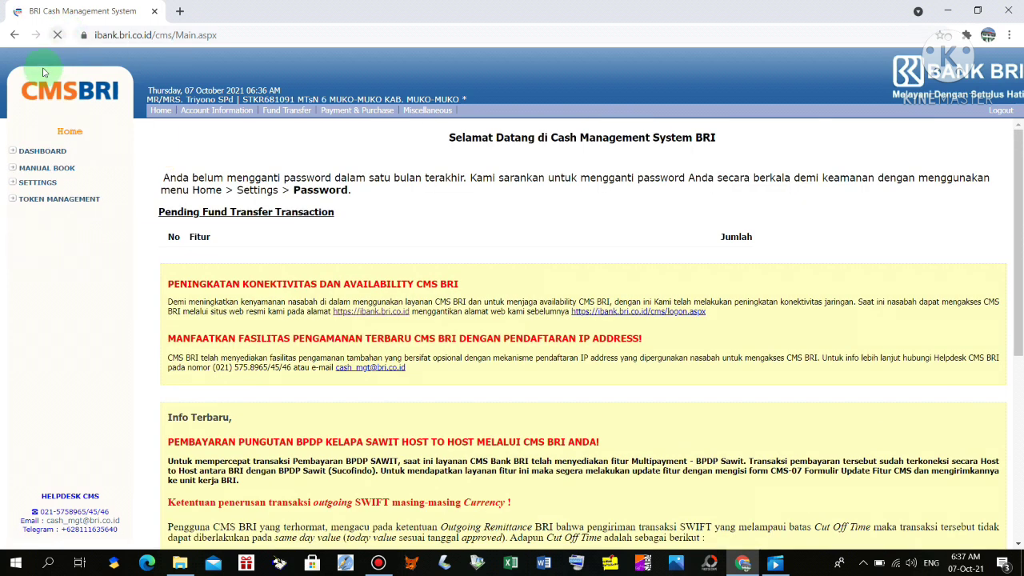
Reopen the Single Tax Query list under Payment & Purchase and refresh it
{"action": "left_click", "coordinate": [363, 112]}
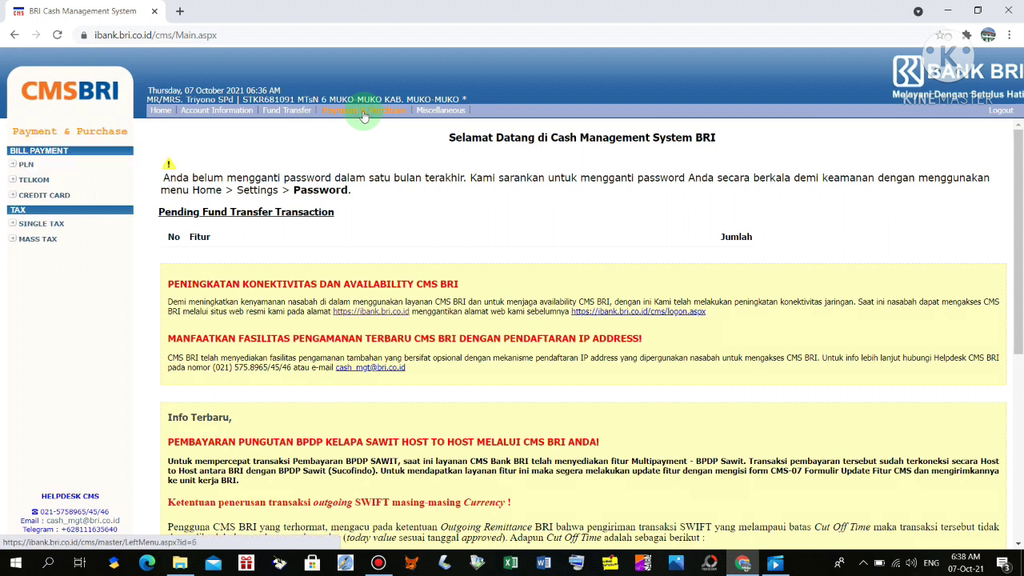
{"action": "left_click", "coordinate": [42, 224]}
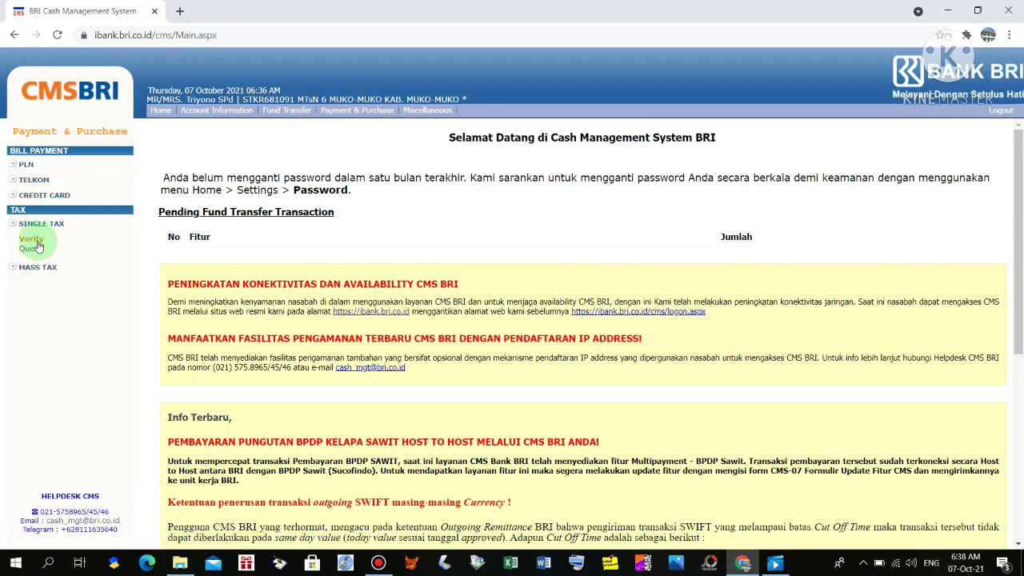
{"action": "left_click", "coordinate": [36, 248]}
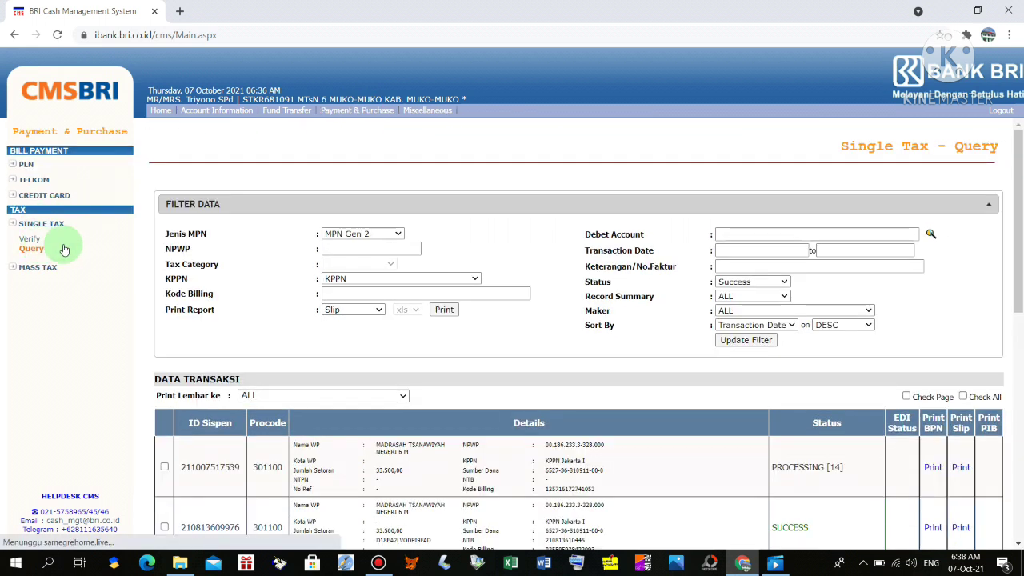
{"action": "scroll", "coordinate": [815, 408], "scroll_direction": "down", "scroll_amount": 3}
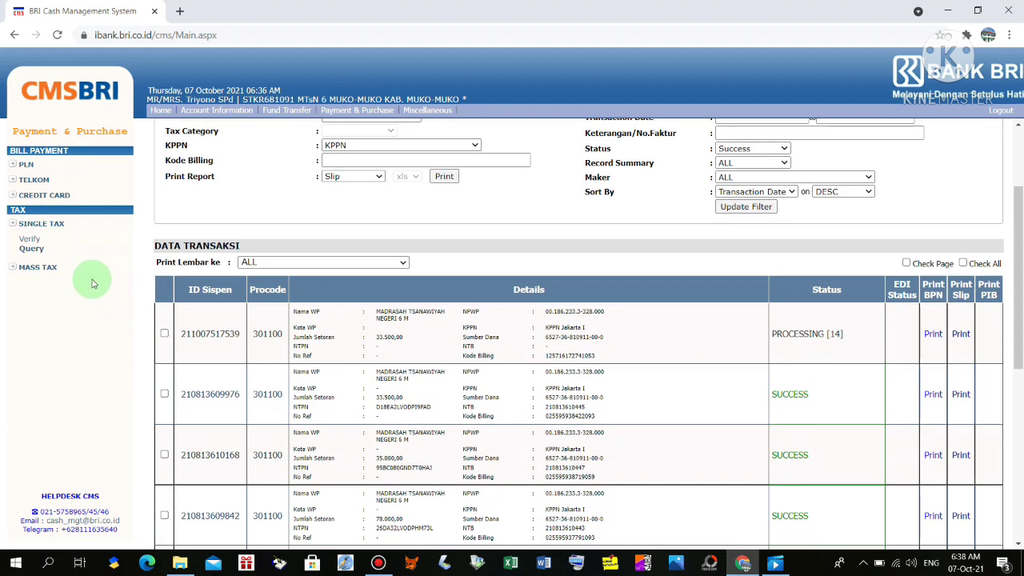
{"action": "left_click", "coordinate": [36, 251]}
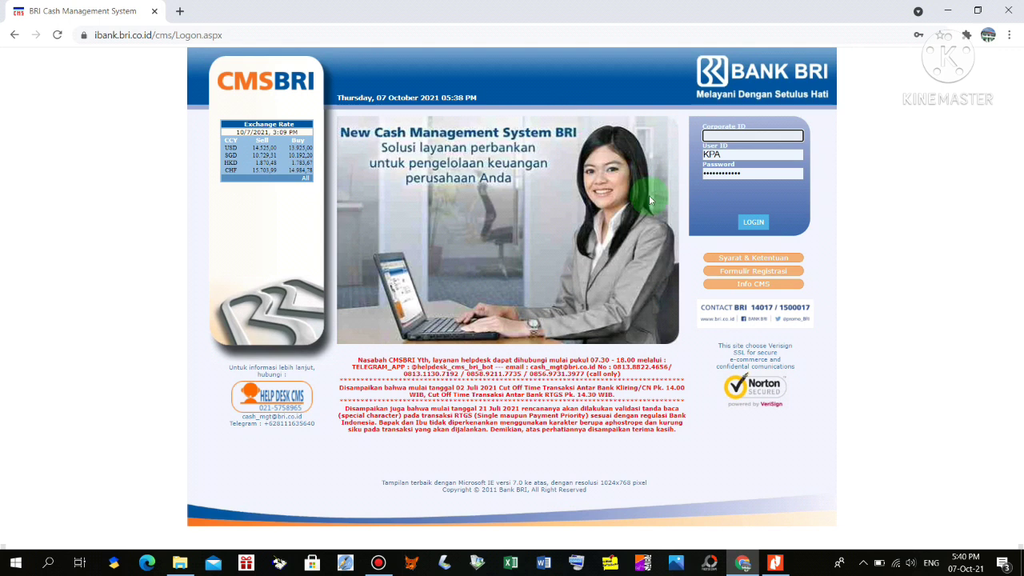
Log in with the saved school Corporate ID and a different saved user from autofill
{"action": "left_click", "coordinate": [774, 563]}
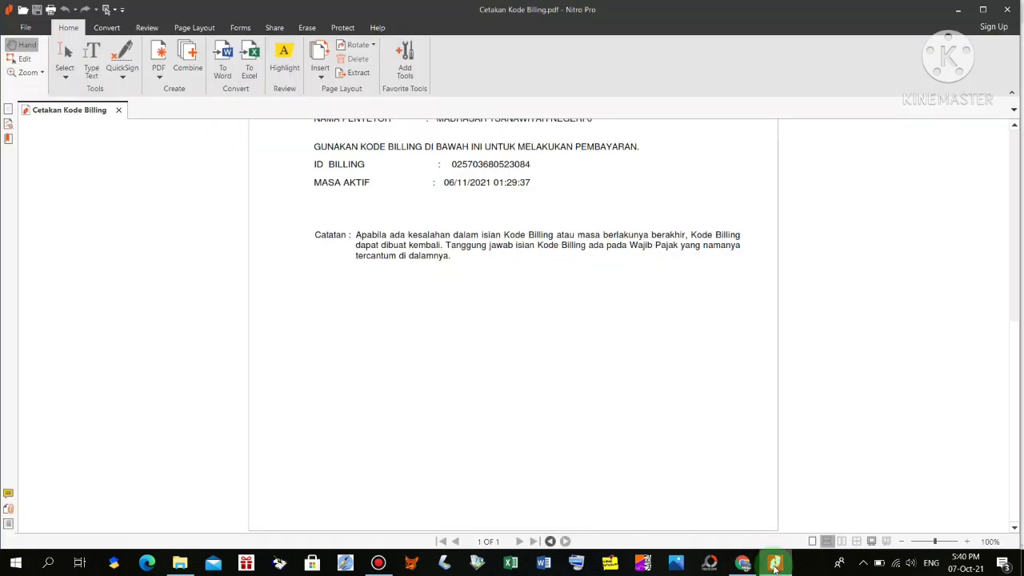
{"action": "left_click", "coordinate": [774, 563]}
{"action": "left_click", "coordinate": [733, 135]}
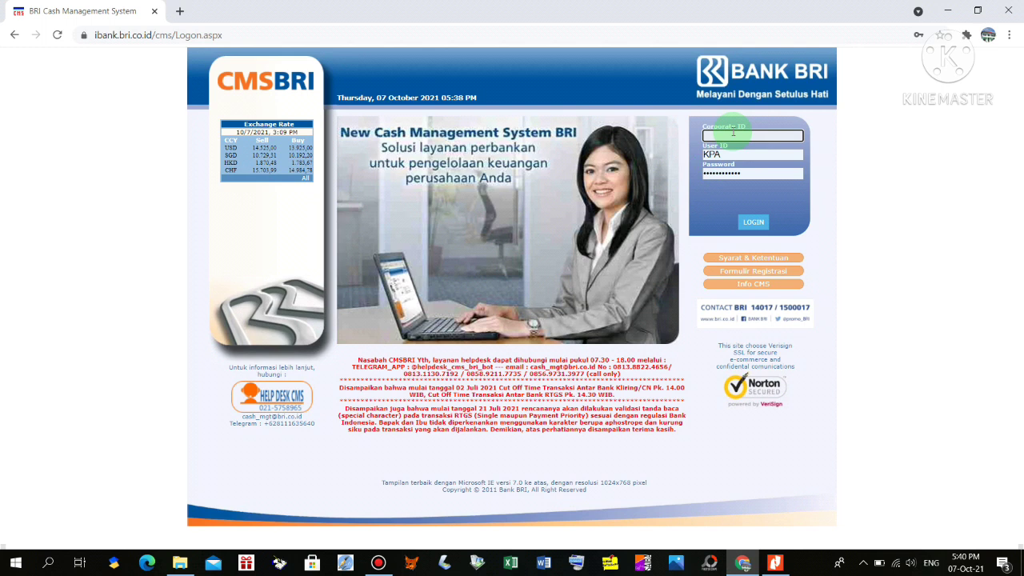
{"action": "left_click", "coordinate": [732, 134]}
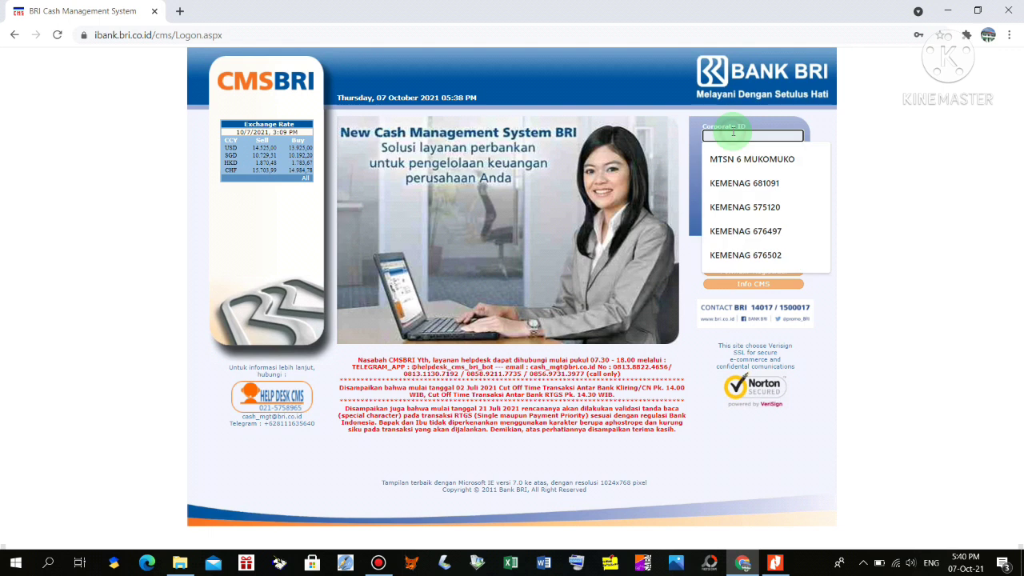
{"action": "left_click", "coordinate": [744, 184]}
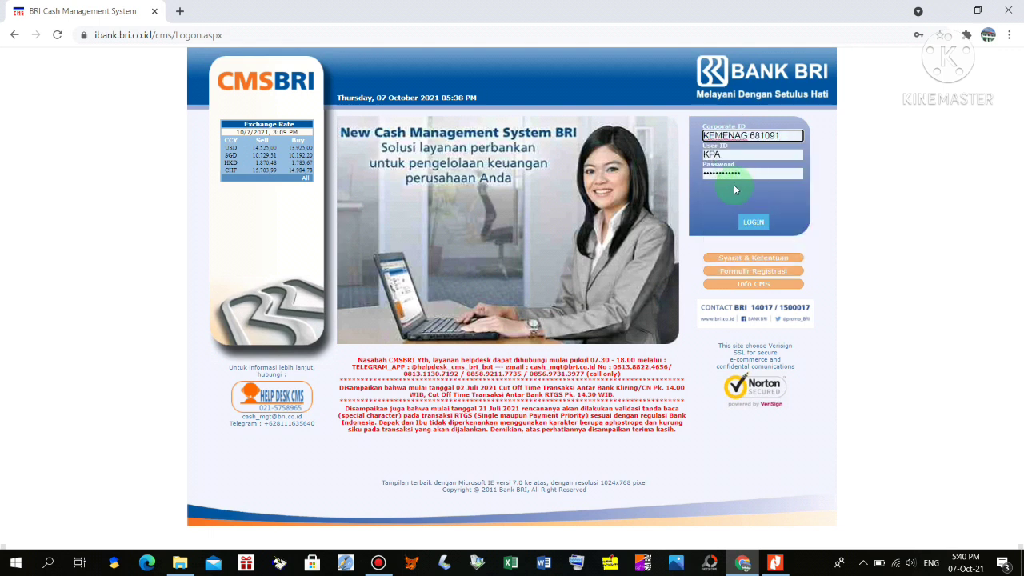
{"action": "left_click", "coordinate": [734, 155]}
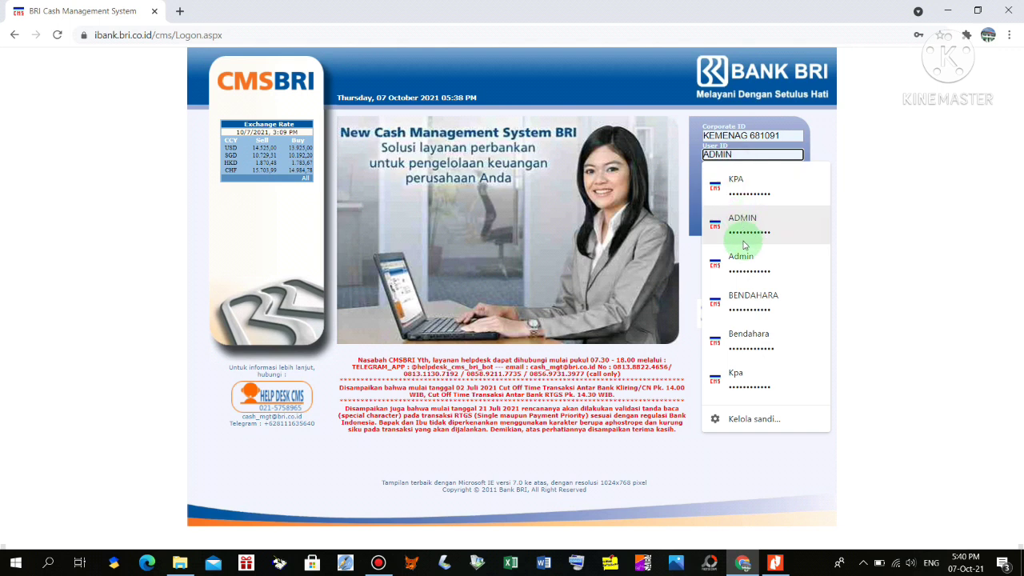
{"action": "left_click", "coordinate": [752, 360]}
{"action": "left_click", "coordinate": [755, 231]}
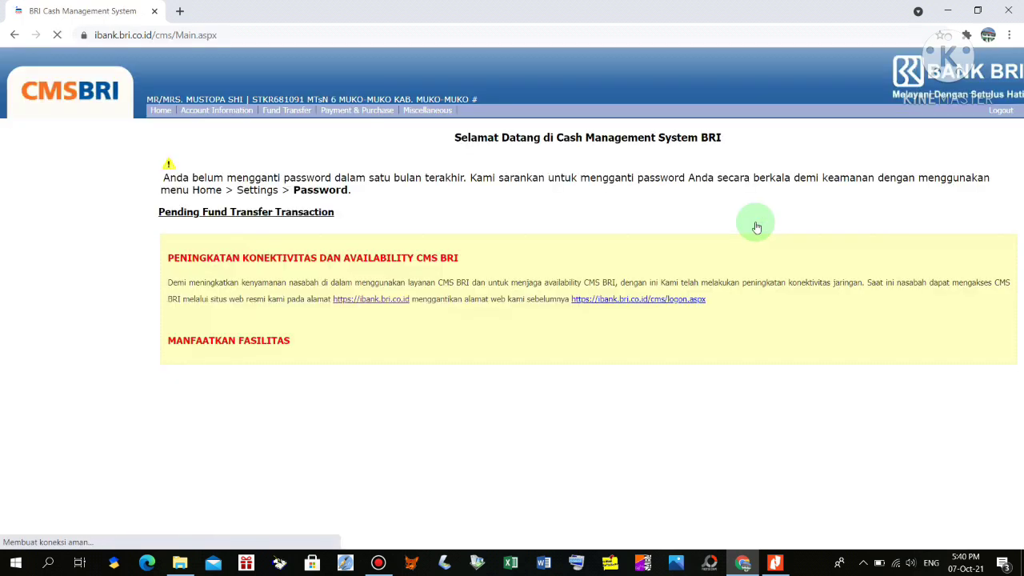
Open the Single Tax payment form with MPN billing type Input Kode Billing
{"action": "left_click", "coordinate": [345, 113]}
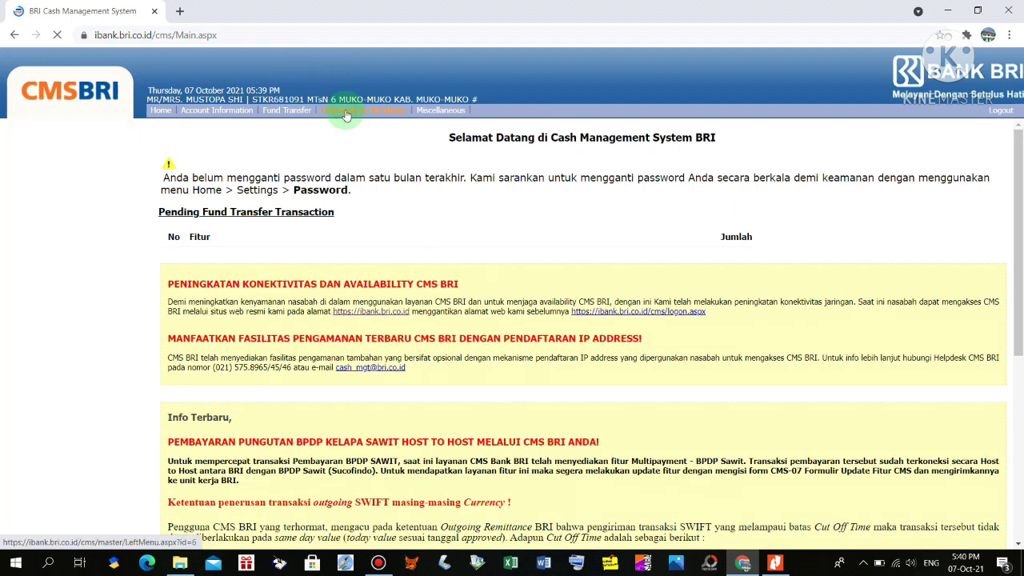
{"action": "left_click", "coordinate": [51, 225]}
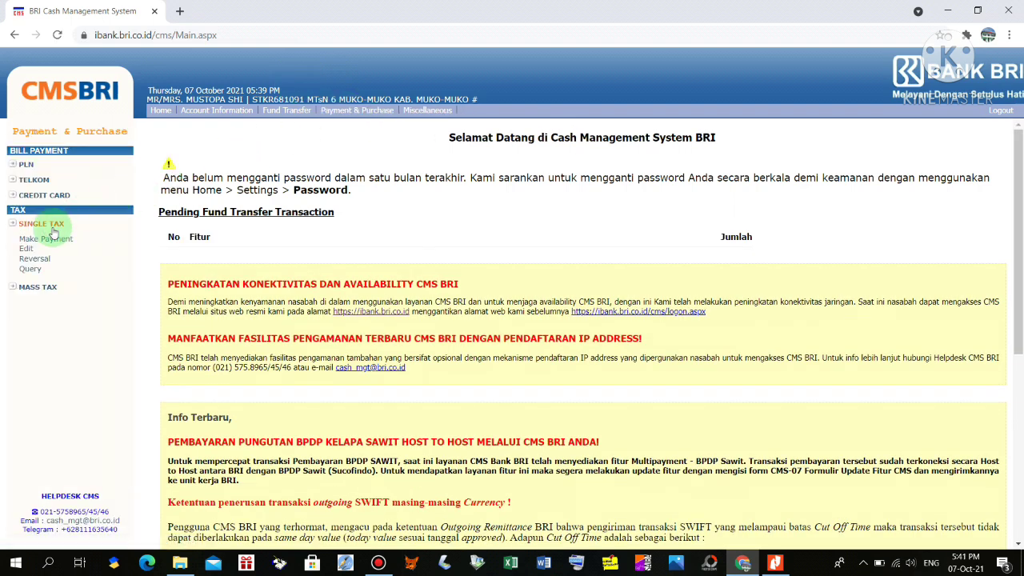
{"action": "left_click", "coordinate": [51, 240]}
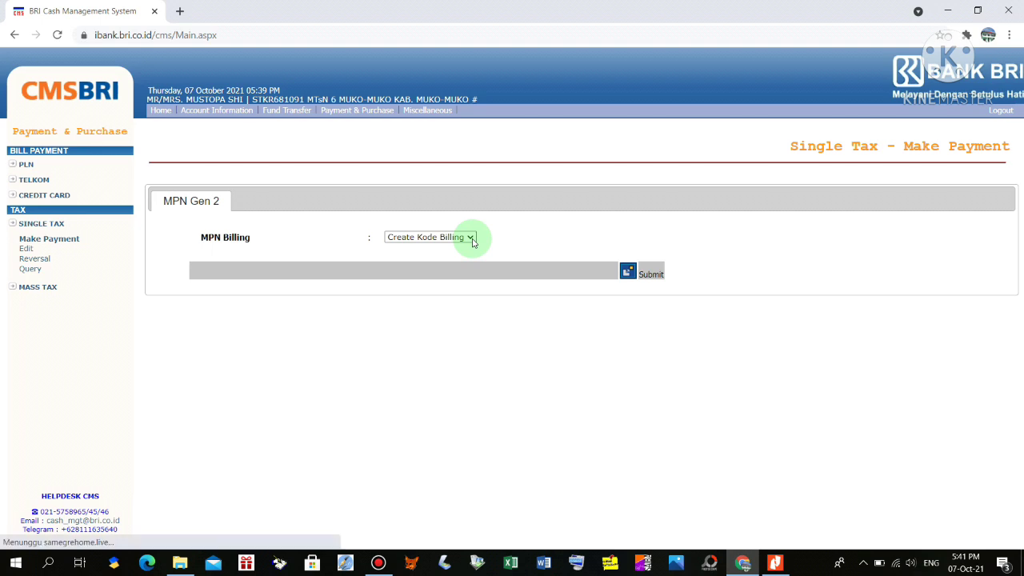
{"action": "left_click", "coordinate": [471, 238]}
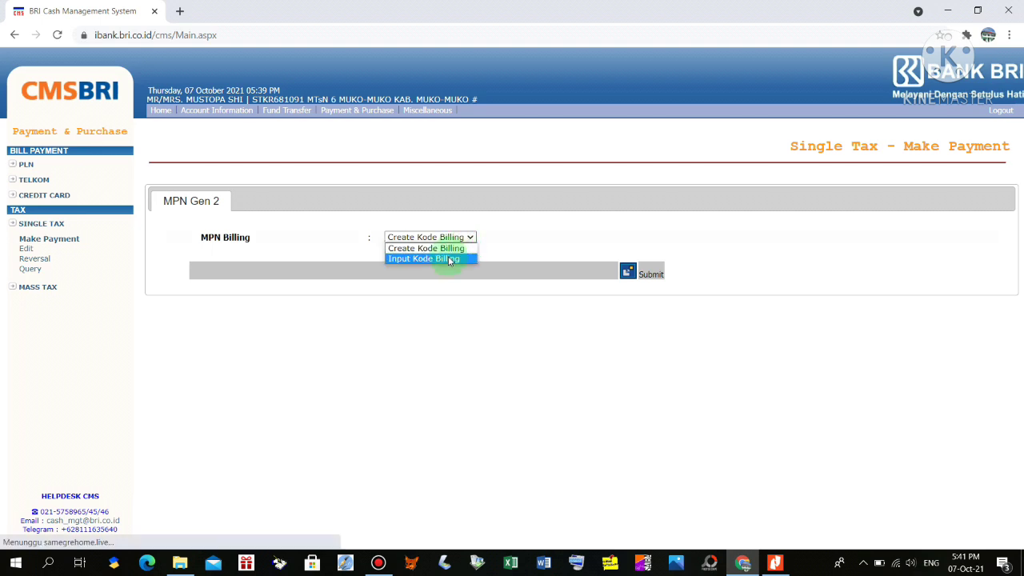
{"action": "left_click", "coordinate": [449, 259]}
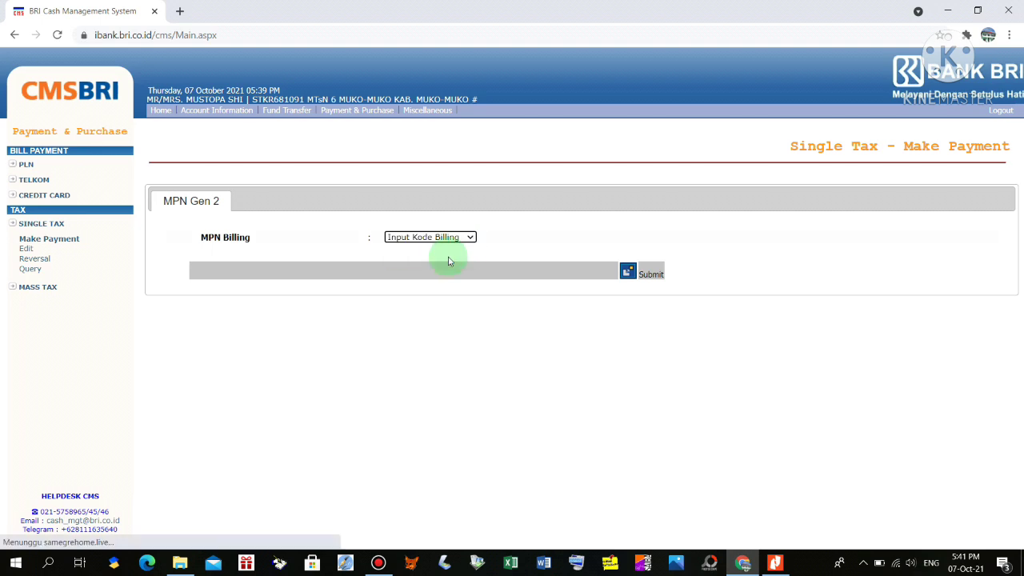
{"action": "left_click", "coordinate": [632, 274]}
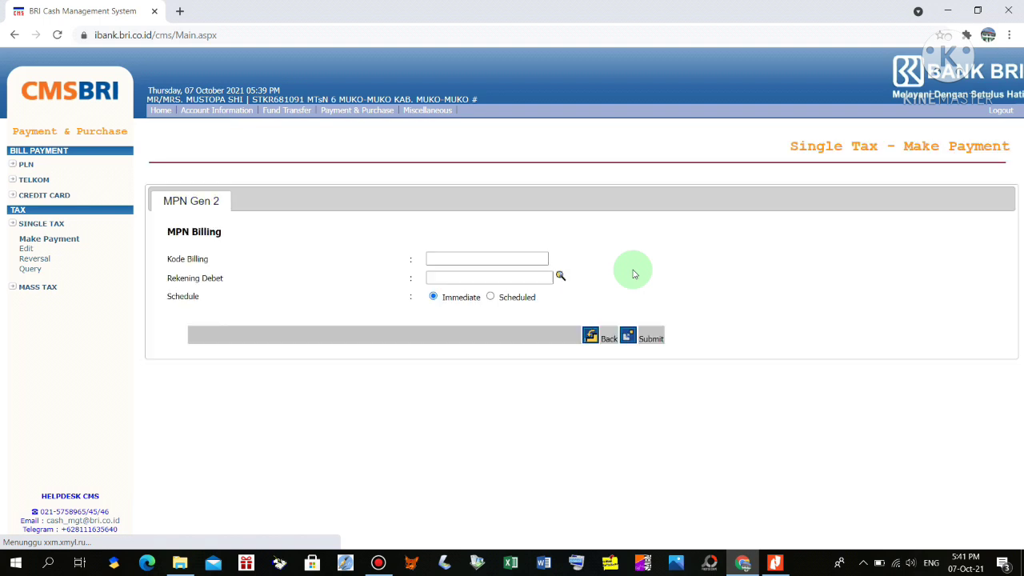
Focus the empty Kode Billing field and bring up the Cetakan Kode Billing PDF
{"action": "left_click", "coordinate": [484, 258]}
{"action": "left_click", "coordinate": [478, 258]}
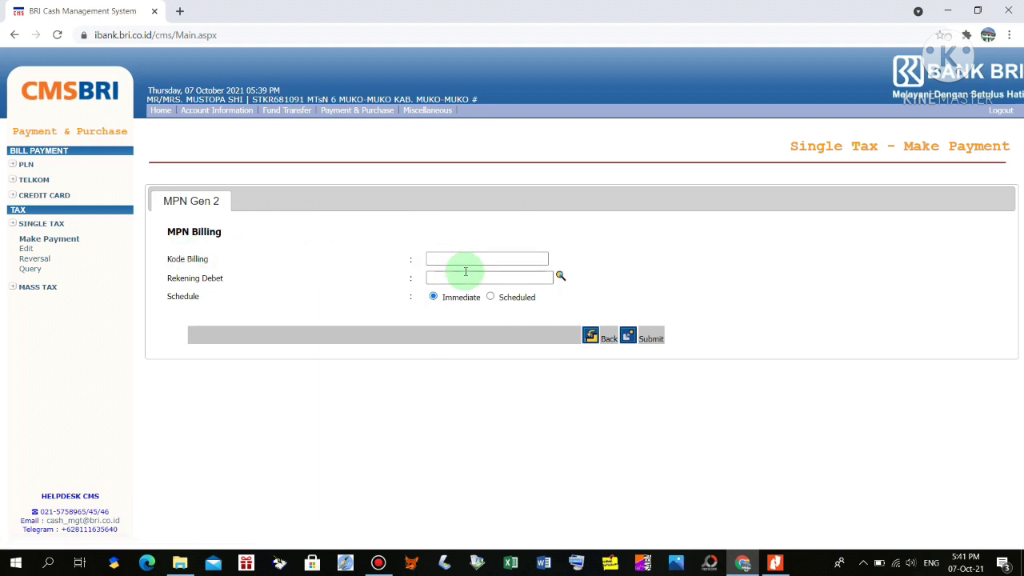
{"action": "left_click", "coordinate": [775, 562]}
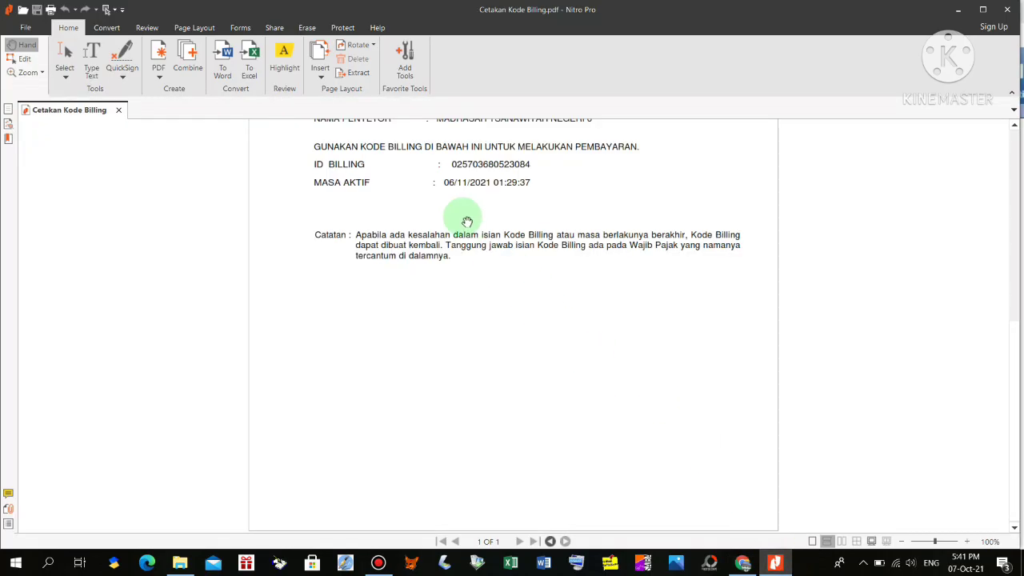
Copy the billing number beside ID BILLING in the PDF and return to CMS BRI
{"action": "left_click", "coordinate": [18, 61]}
{"action": "left_click", "coordinate": [392, 142]}
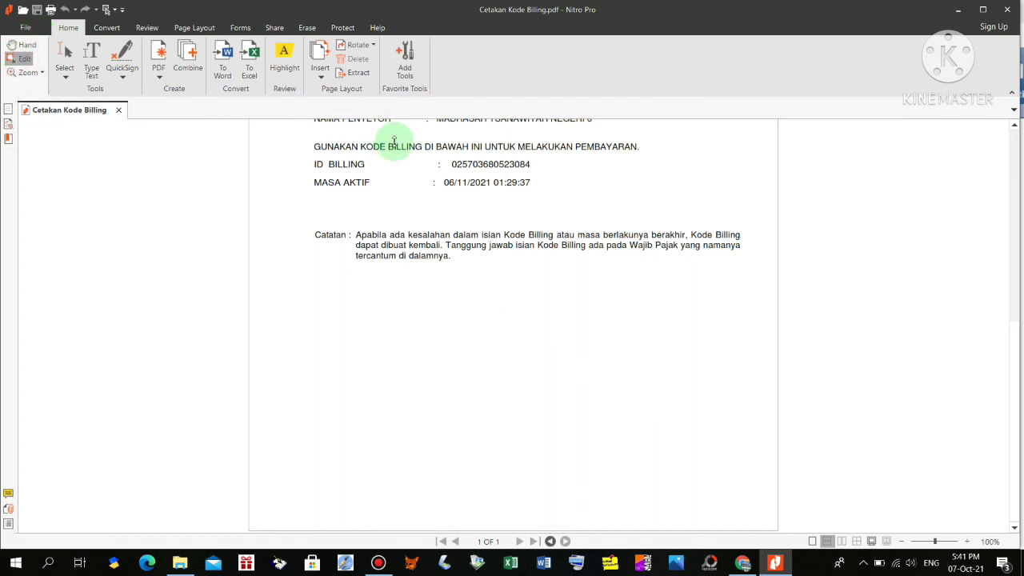
{"action": "left_click_drag", "start_coordinate": [449, 163], "coordinate": [539, 165]}
{"action": "left_click", "coordinate": [596, 303]}
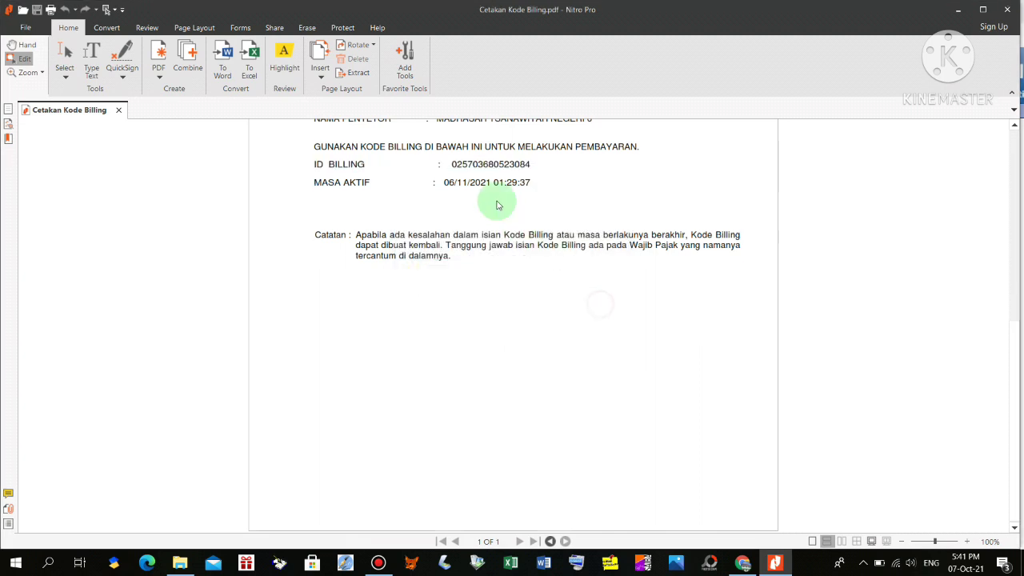
{"action": "left_click_drag", "start_coordinate": [452, 165], "coordinate": [532, 165]}
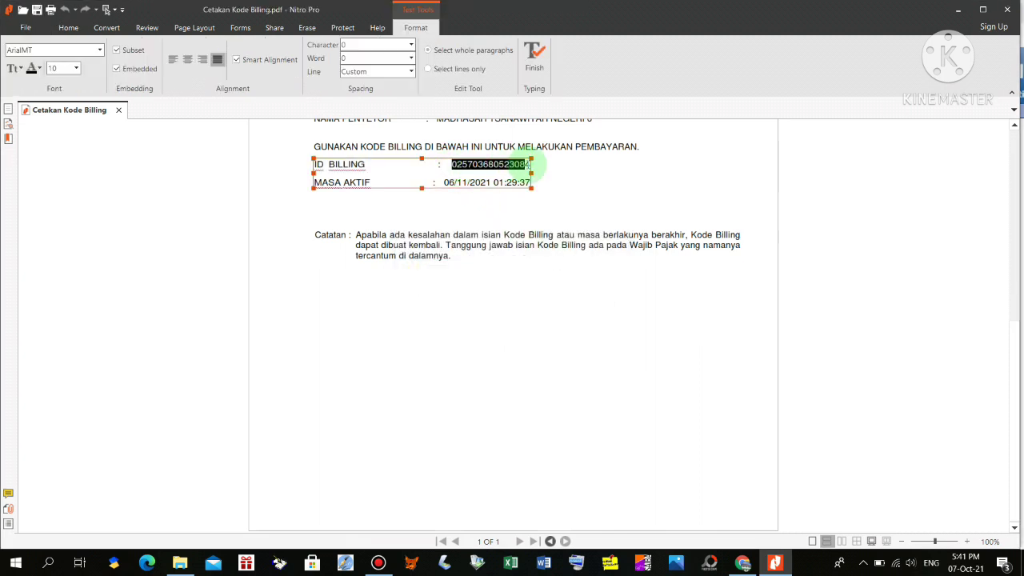
{"action": "right_click", "coordinate": [530, 165]}
{"action": "left_click", "coordinate": [535, 185]}
{"action": "left_click", "coordinate": [742, 562]}
Paste the billing code into Kode Billing and choose the school's debit account
{"action": "left_click", "coordinate": [470, 256]}
{"action": "key", "text": "ctrl+v"}
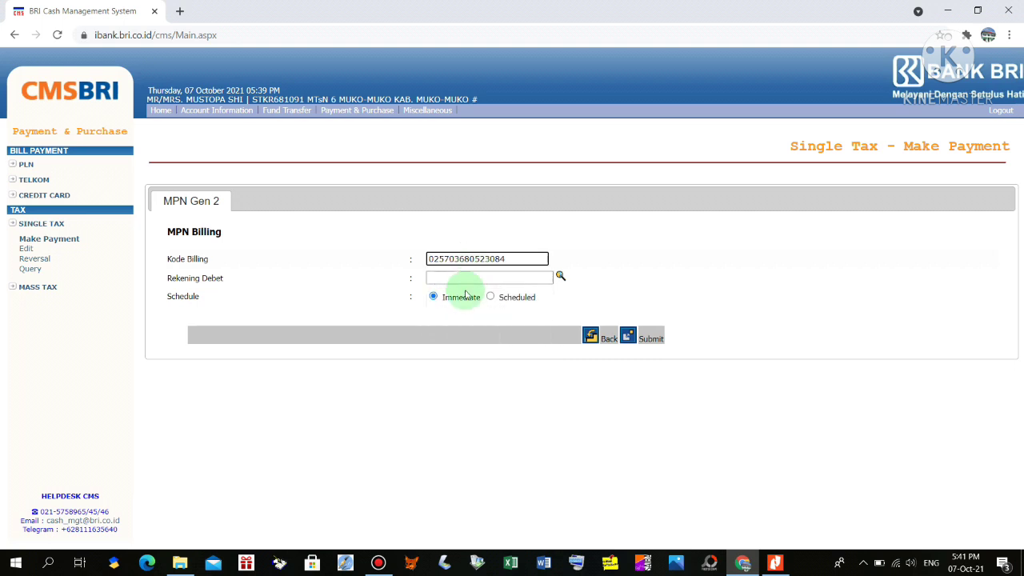
{"action": "left_click", "coordinate": [562, 277]}
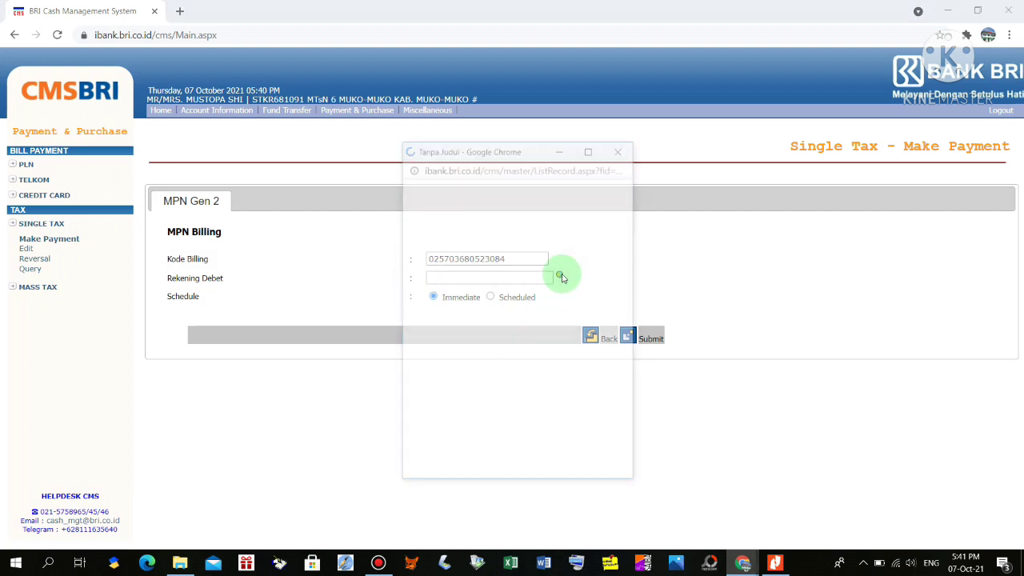
{"action": "left_click", "coordinate": [420, 257]}
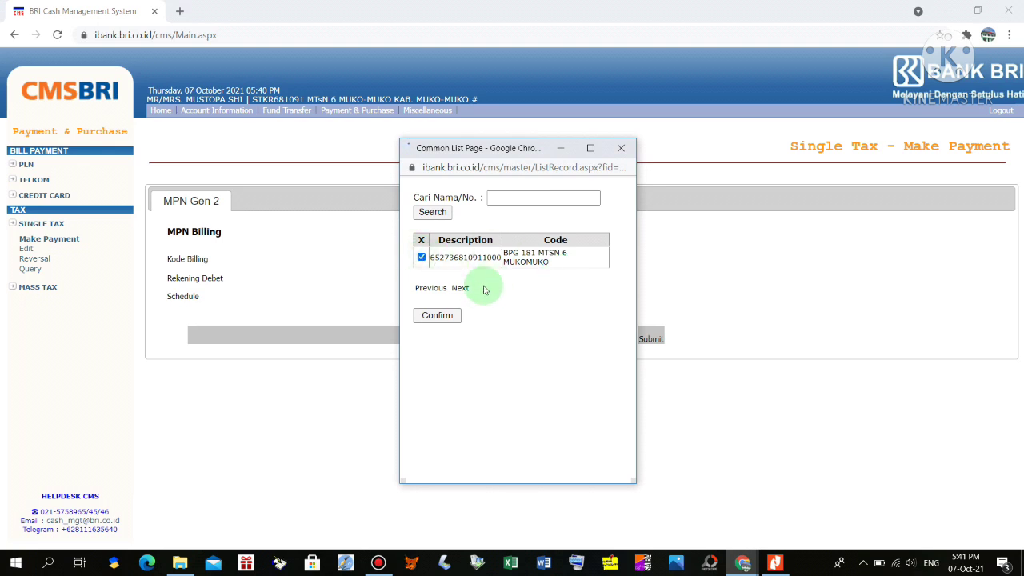
{"action": "left_click", "coordinate": [436, 316]}
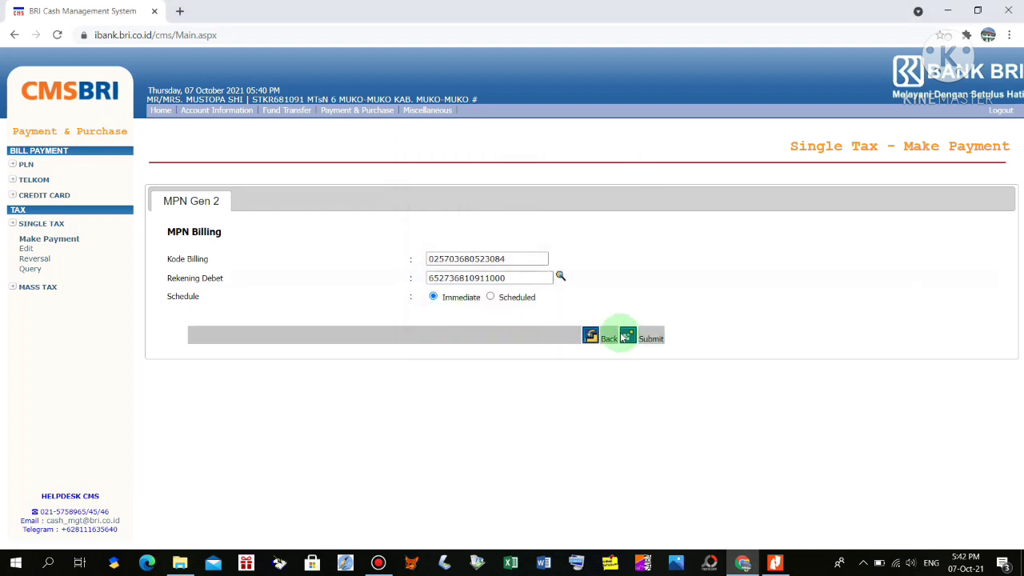
Submit and confirm the IDR 78,000.00 PPh 21 payment, then log out
{"action": "left_click", "coordinate": [629, 337]}
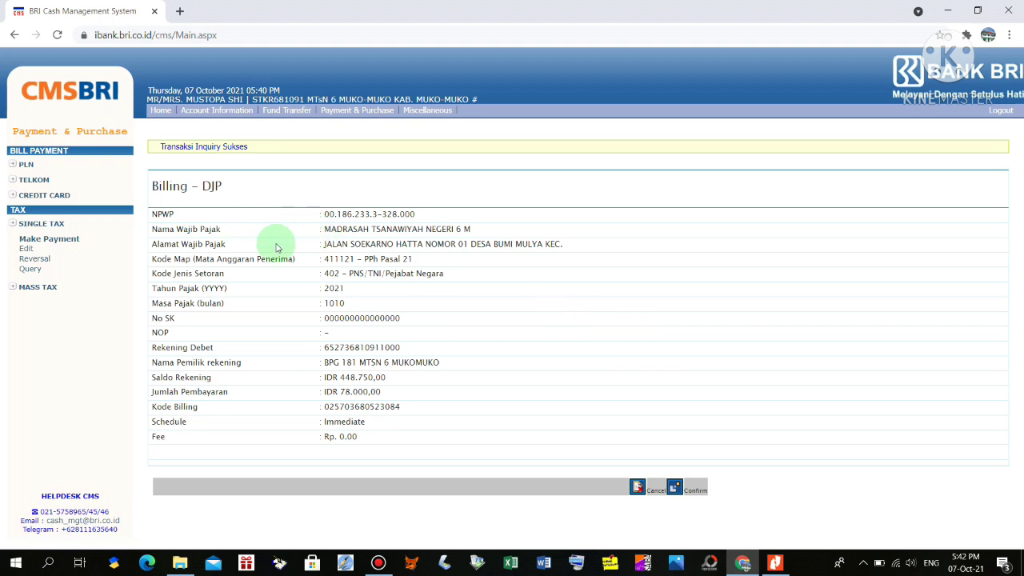
{"action": "left_click", "coordinate": [676, 488]}
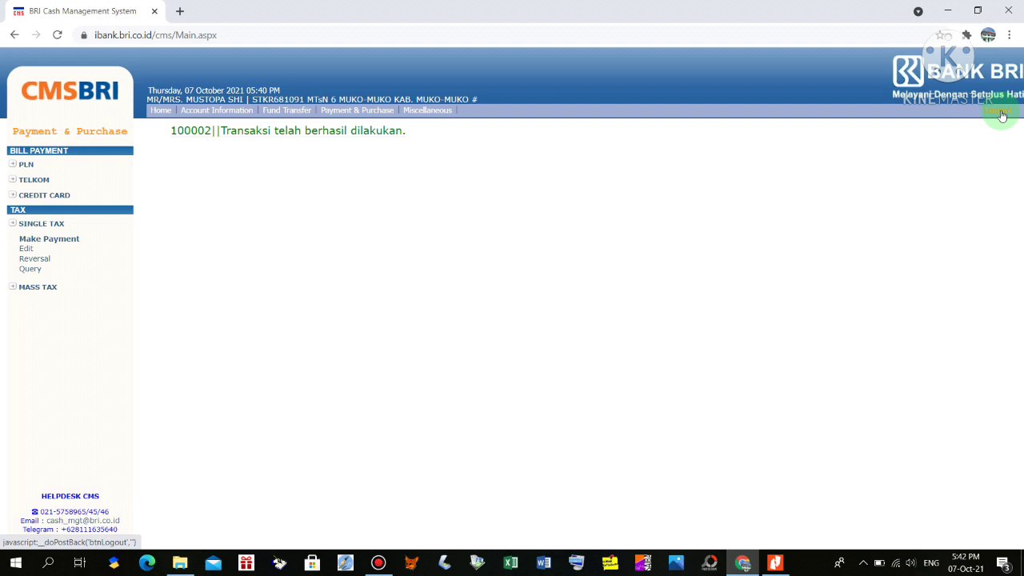
{"action": "left_click", "coordinate": [1001, 116]}
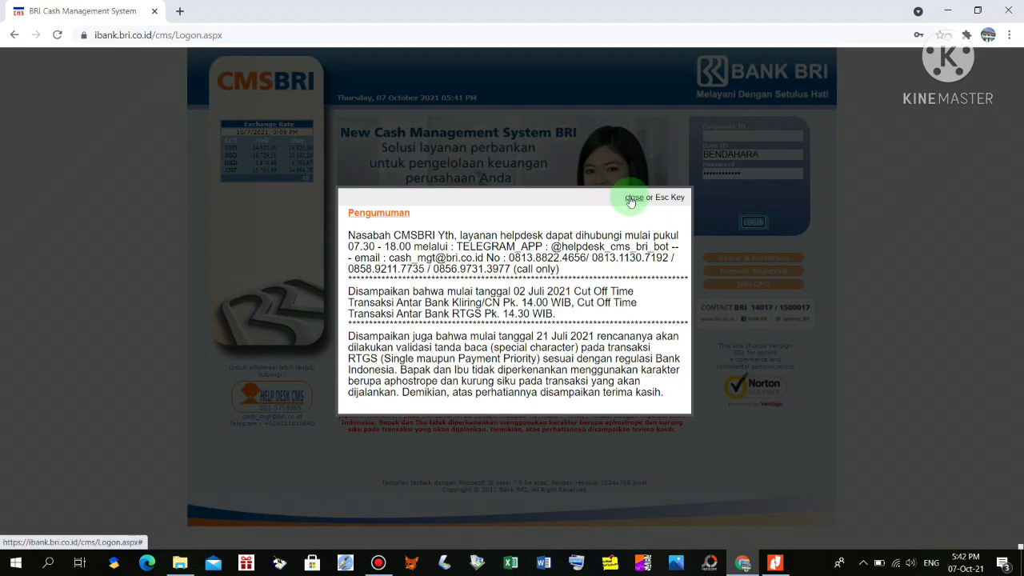
Log in as the approving KPA user with the saved Corporate ID
{"action": "left_click", "coordinate": [685, 198]}
{"action": "left_click", "coordinate": [737, 136]}
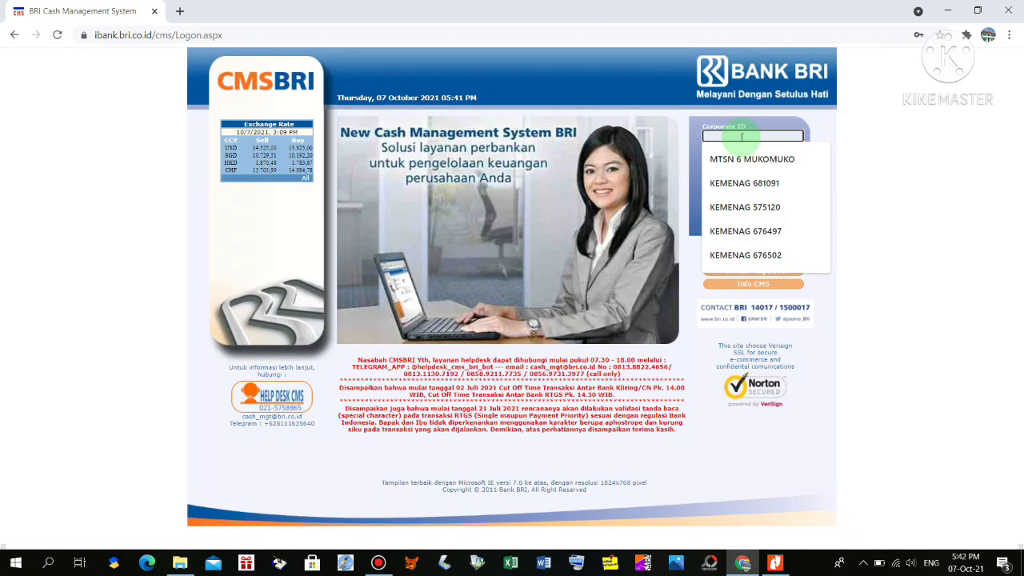
{"action": "left_click", "coordinate": [727, 135]}
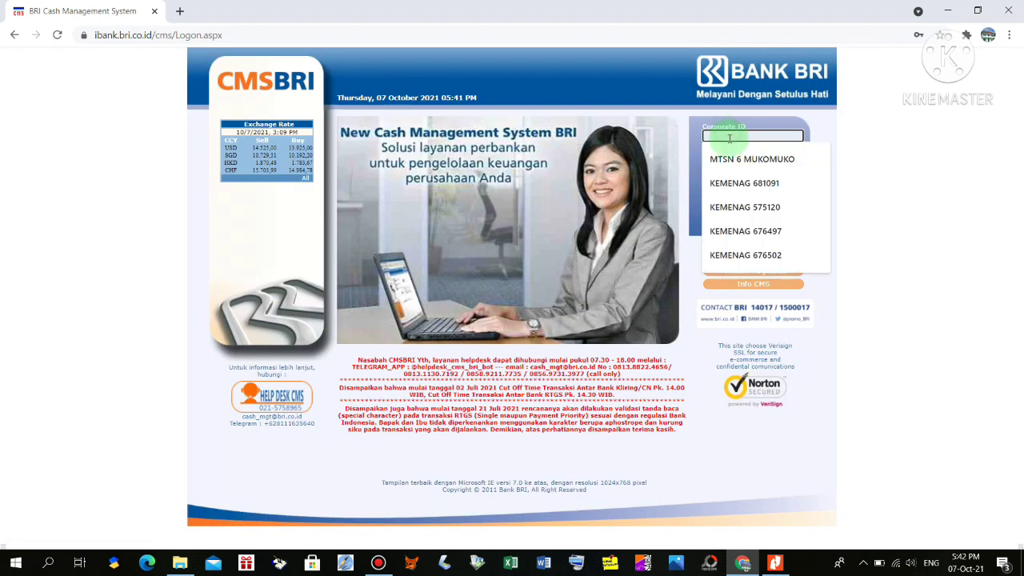
{"action": "left_click", "coordinate": [743, 183]}
{"action": "left_click", "coordinate": [742, 154]}
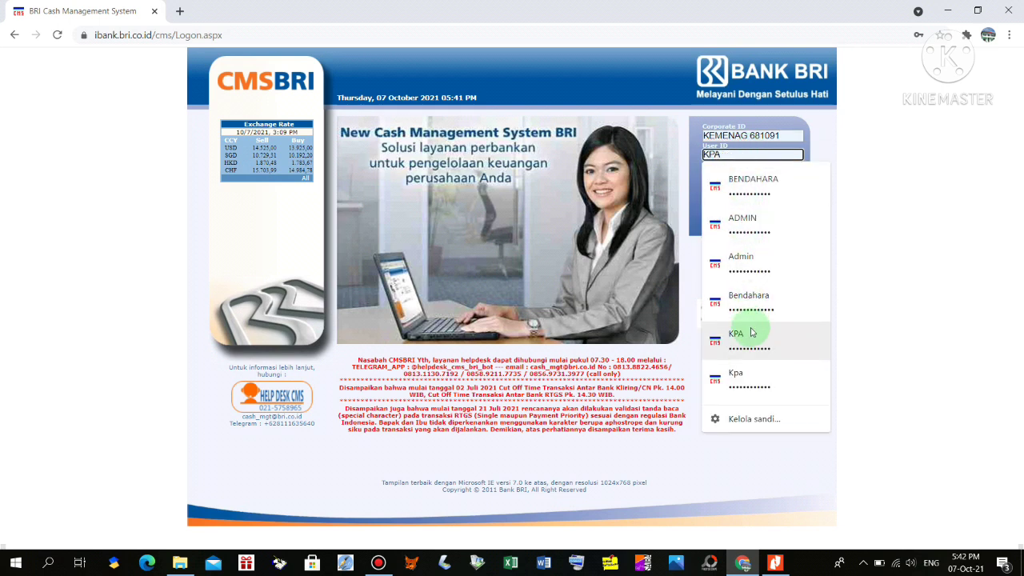
{"action": "left_click", "coordinate": [752, 336]}
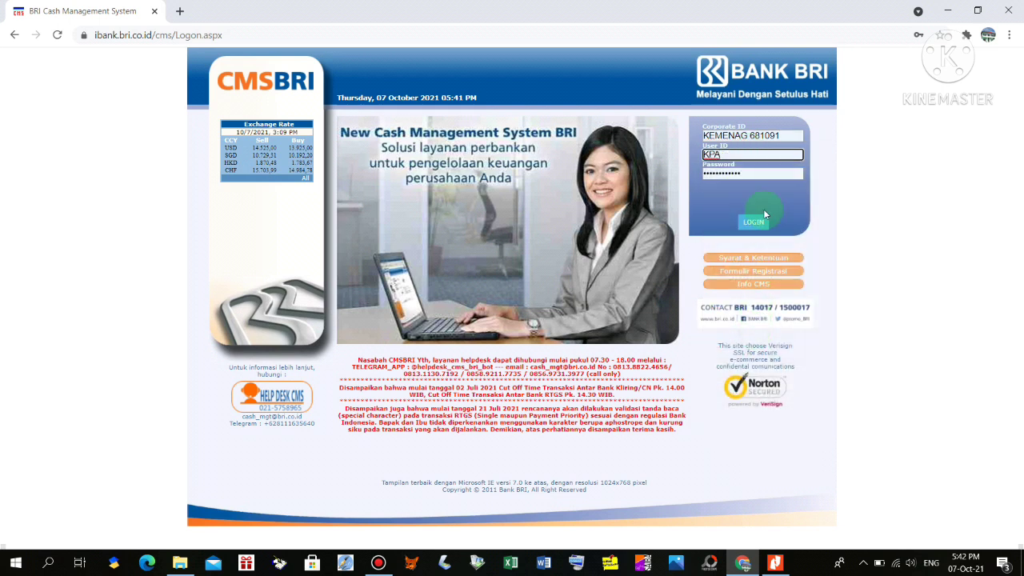
{"action": "left_click", "coordinate": [754, 223]}
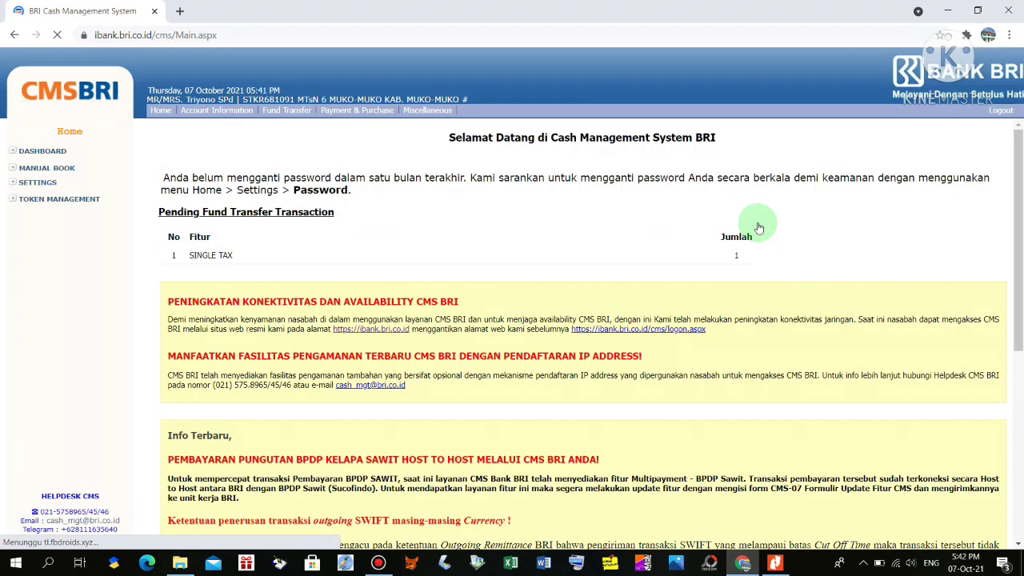
Open Single Tax Verify filtered to Input Kode Billing payments
{"action": "left_click", "coordinate": [367, 111]}
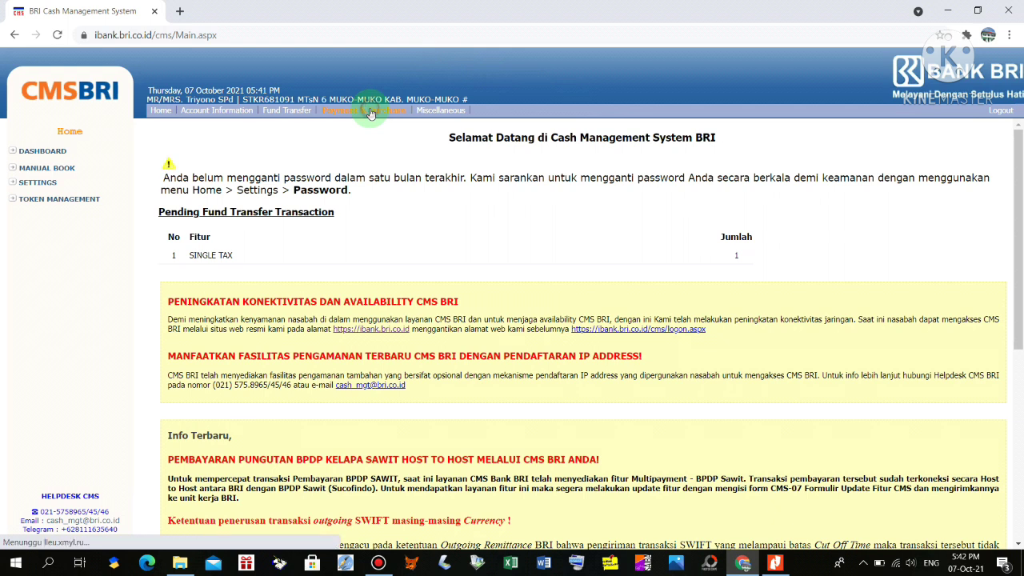
{"action": "left_click", "coordinate": [35, 226]}
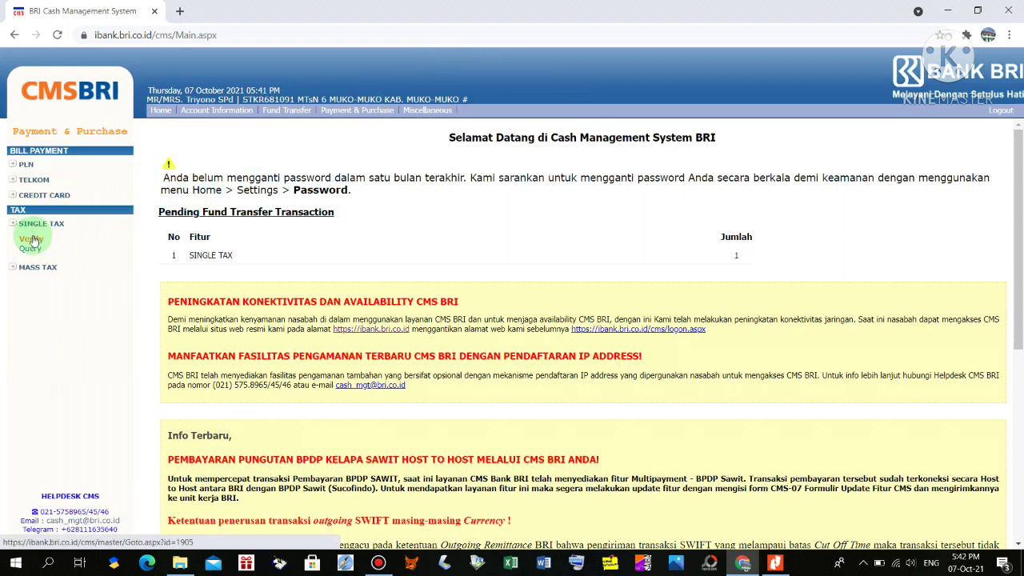
{"action": "left_click", "coordinate": [31, 239]}
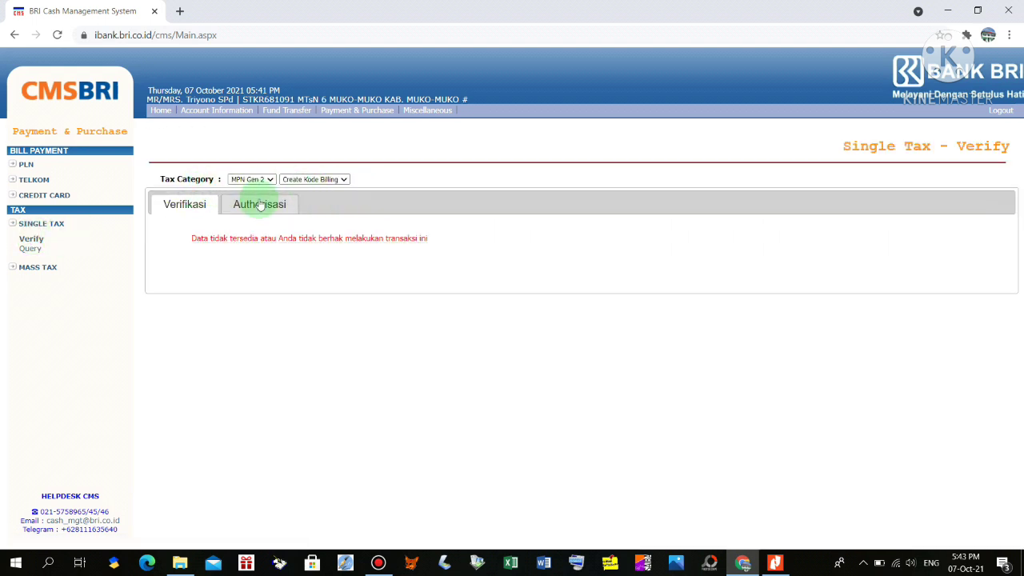
{"action": "left_click", "coordinate": [313, 180]}
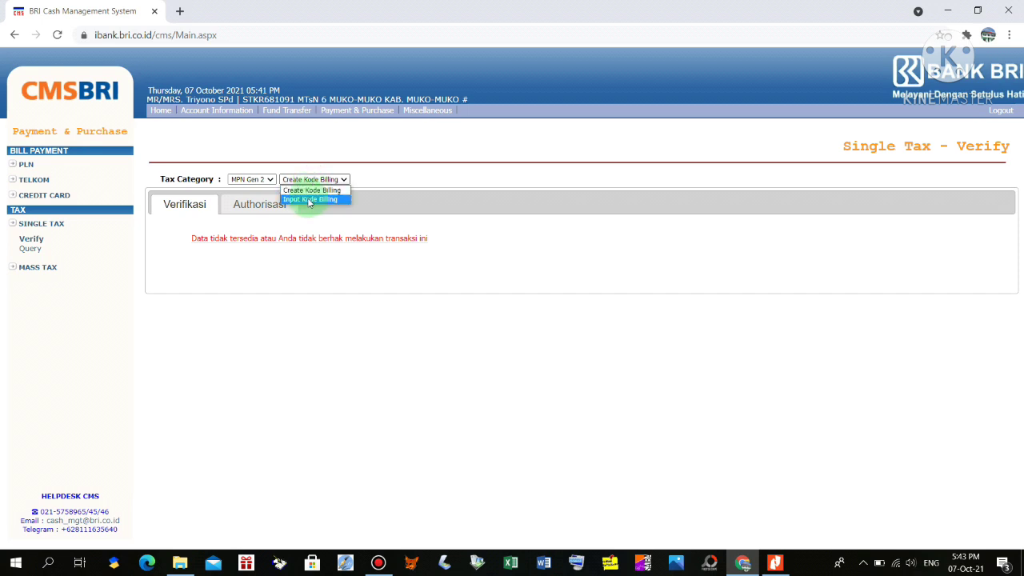
{"action": "left_click", "coordinate": [309, 200]}
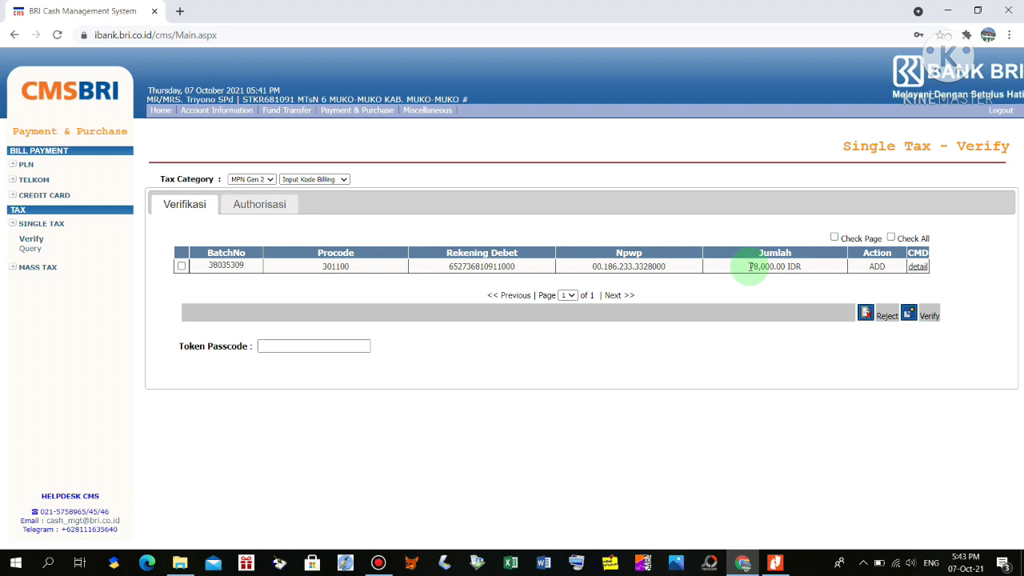
Tick the 78,000.00 IDR batch and submit it for verification with the token passcode
{"action": "left_click", "coordinate": [180, 265]}
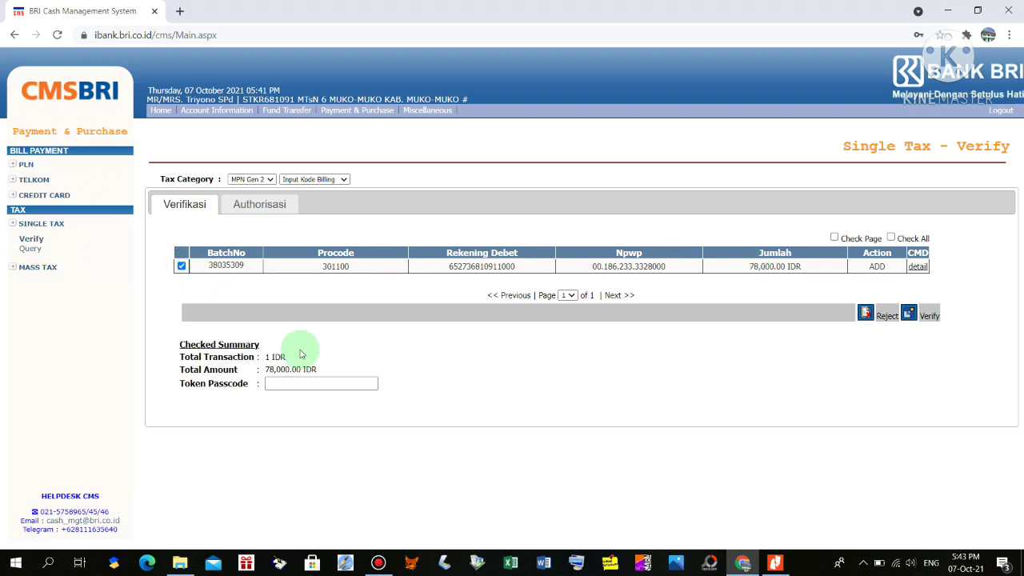
{"action": "left_click", "coordinate": [289, 382]}
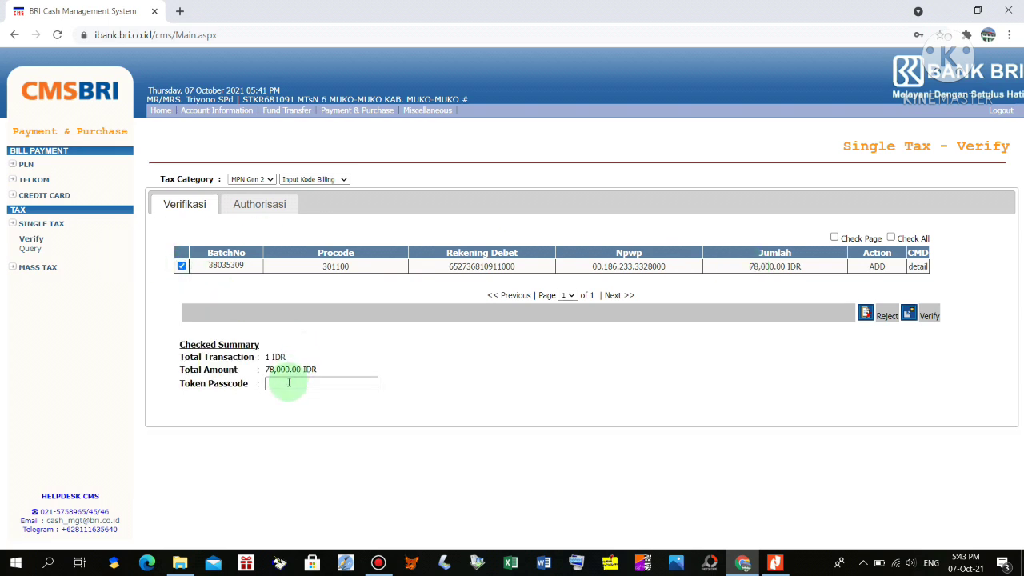
{"action": "left_click", "coordinate": [289, 382]}
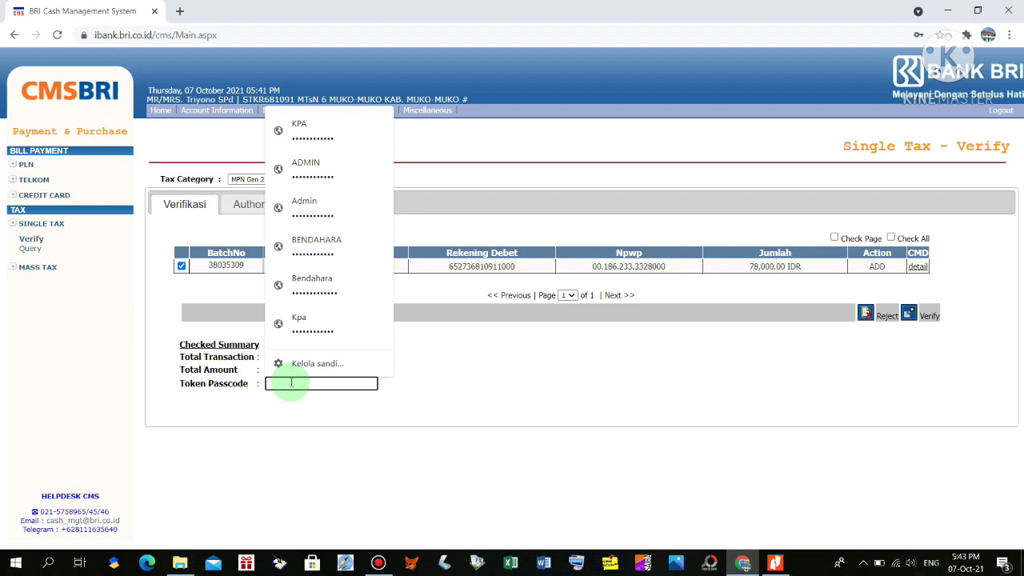
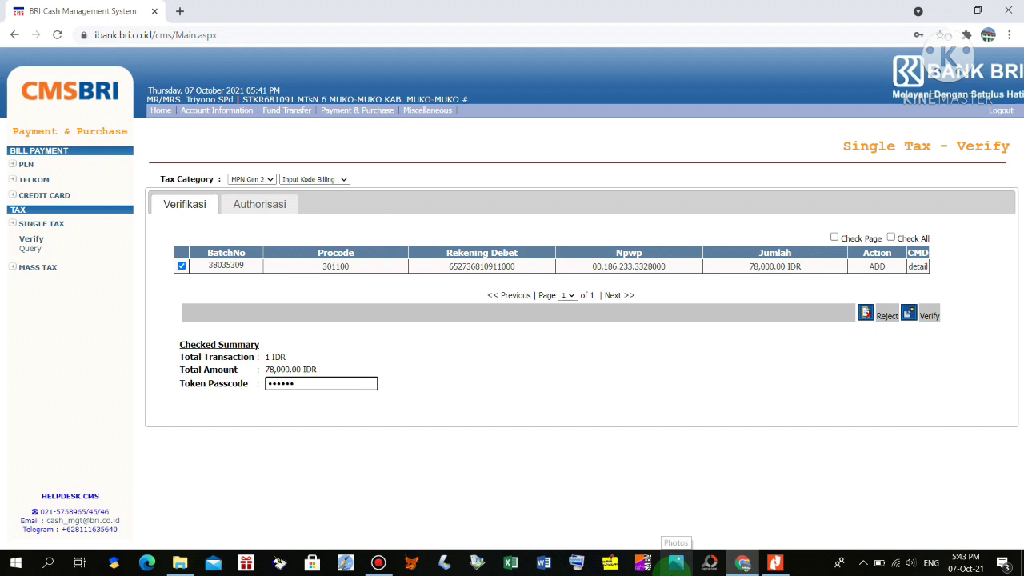
{"action": "key", "text": "Tab"}
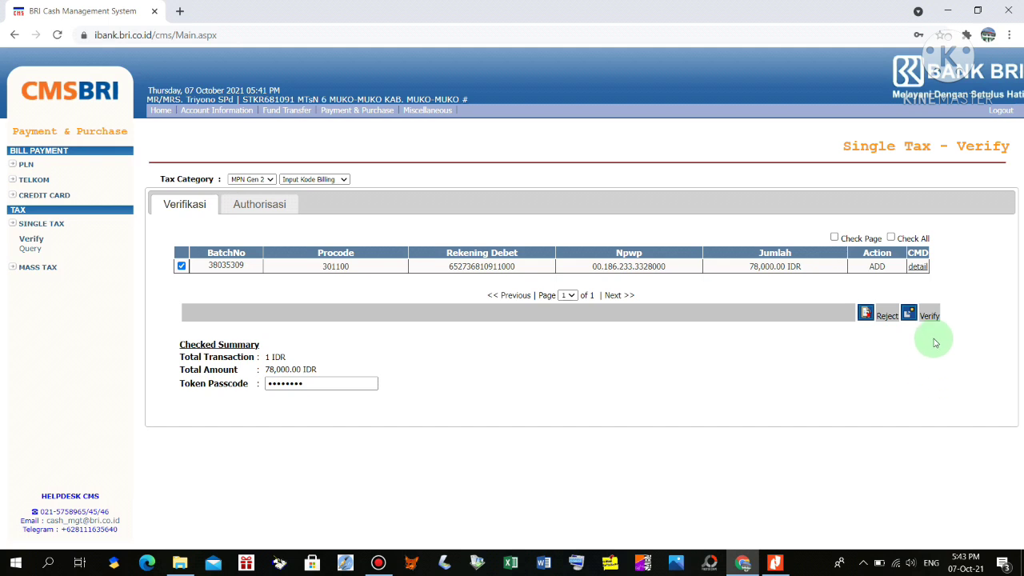
{"action": "left_click", "coordinate": [914, 320]}
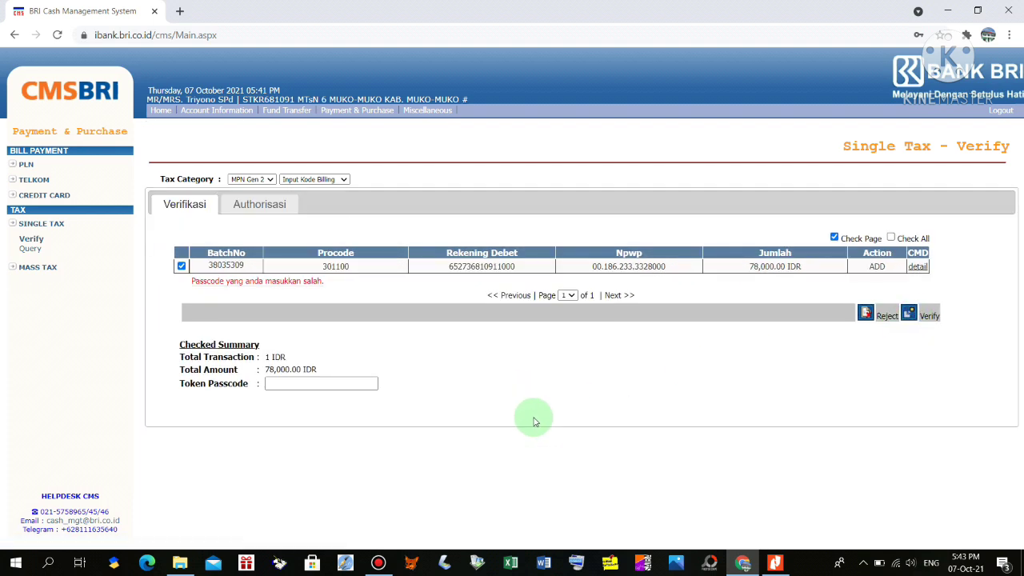
After the wrong-passcode error, re-enter the token passcode and verify the batch again
{"action": "left_click", "coordinate": [292, 382]}
{"action": "left_click", "coordinate": [292, 382]}
{"action": "type", "text": "****"}
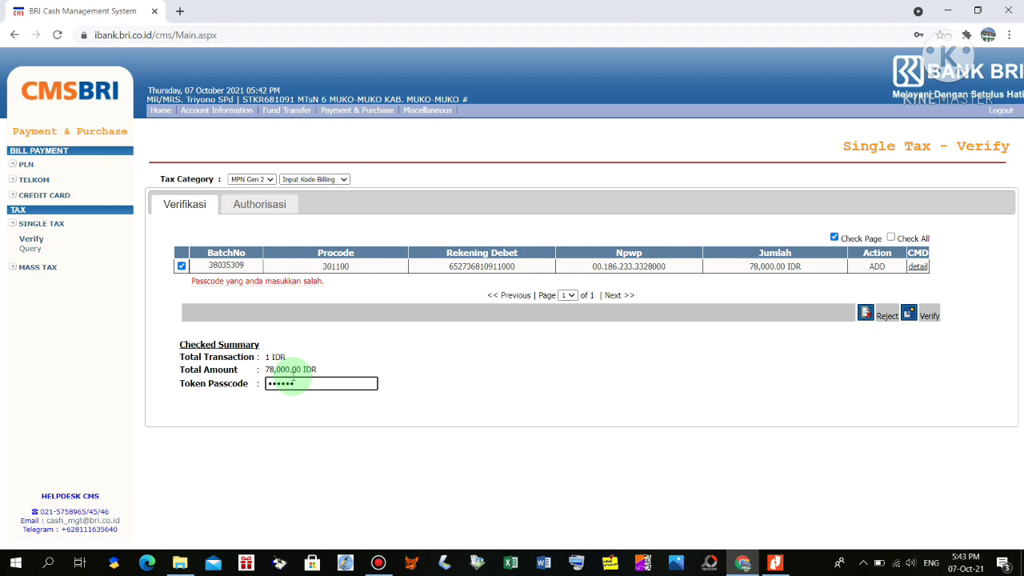
{"action": "key", "text": "BackSpace"}
{"action": "key", "text": "BackSpace"}
{"action": "key", "text": "BackSpace"}
{"action": "key", "text": "BackSpace"}
{"action": "key", "text": "BackSpace"}
{"action": "key", "text": "BackSpace"}
{"action": "type", "text": "**********"}
{"action": "left_click", "coordinate": [912, 315]}
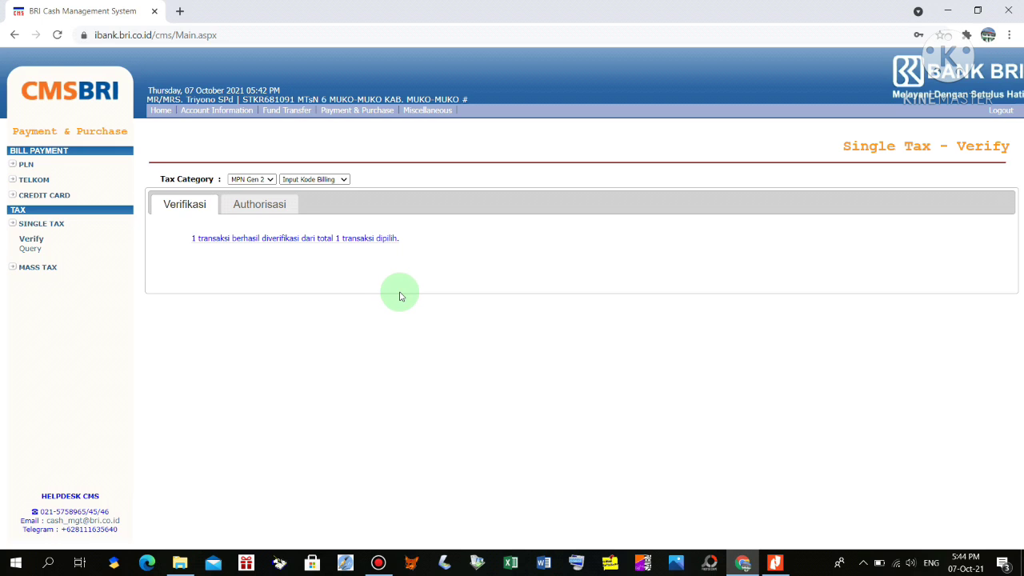
Authorise the 78,000.00 IDR batch with the token passcode, then open the Single Tax Query page
{"action": "left_click", "coordinate": [254, 210]}
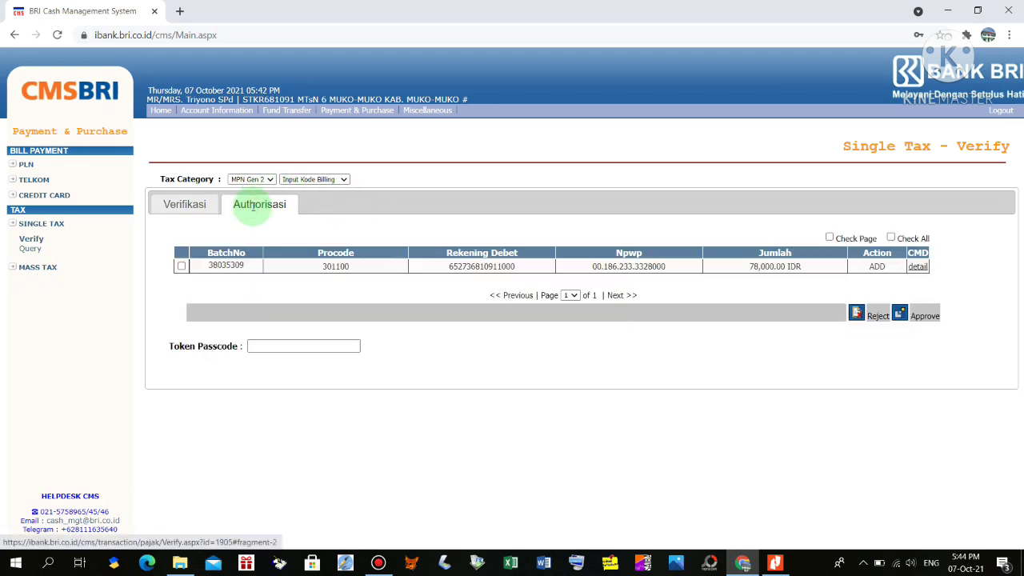
{"action": "left_click", "coordinate": [181, 267]}
{"action": "left_click", "coordinate": [266, 383]}
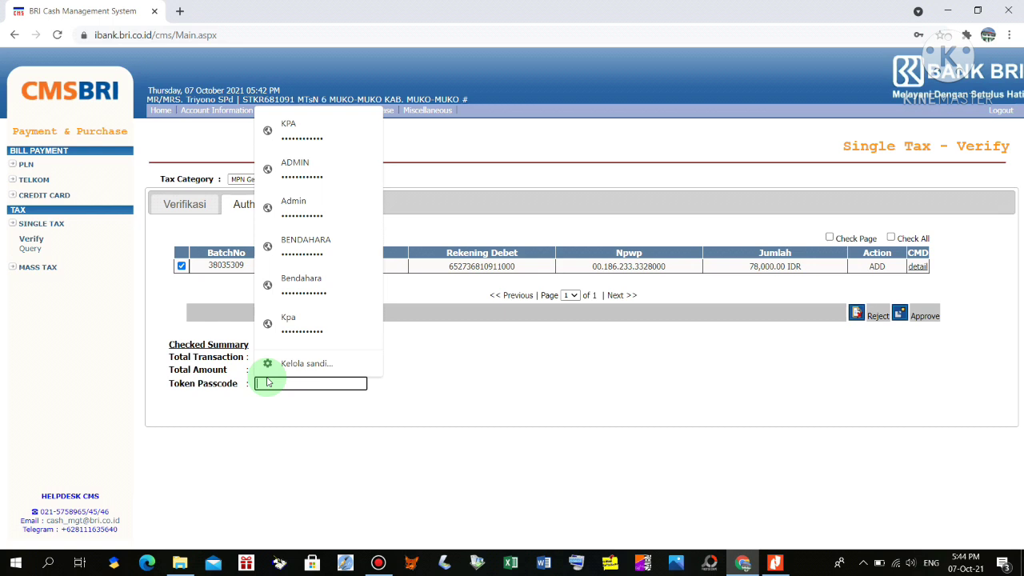
{"action": "type", "text": "****"}
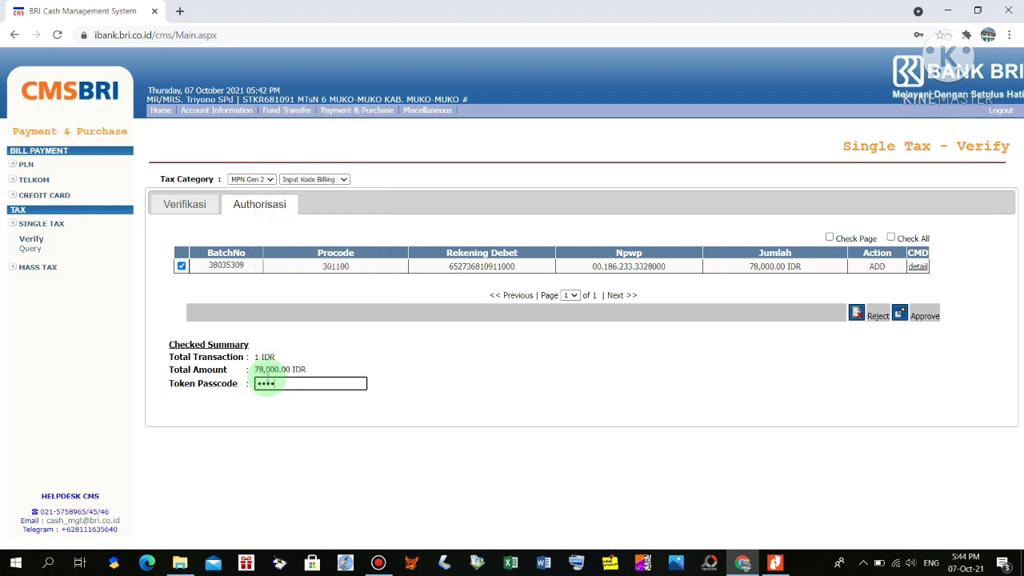
{"action": "type", "text": "***"}
{"action": "left_click", "coordinate": [900, 313]}
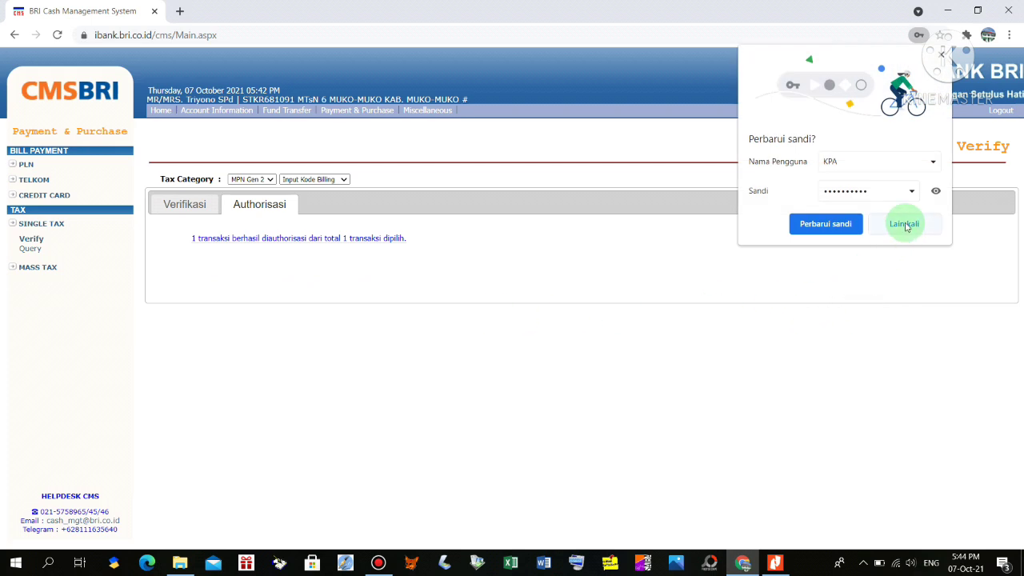
{"action": "left_click", "coordinate": [904, 223]}
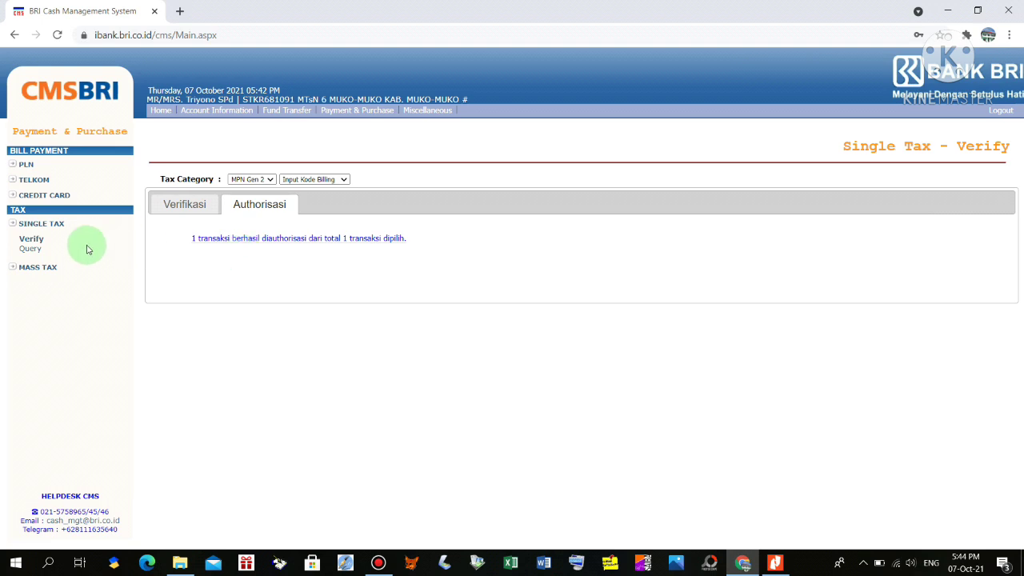
{"action": "left_click", "coordinate": [38, 252]}
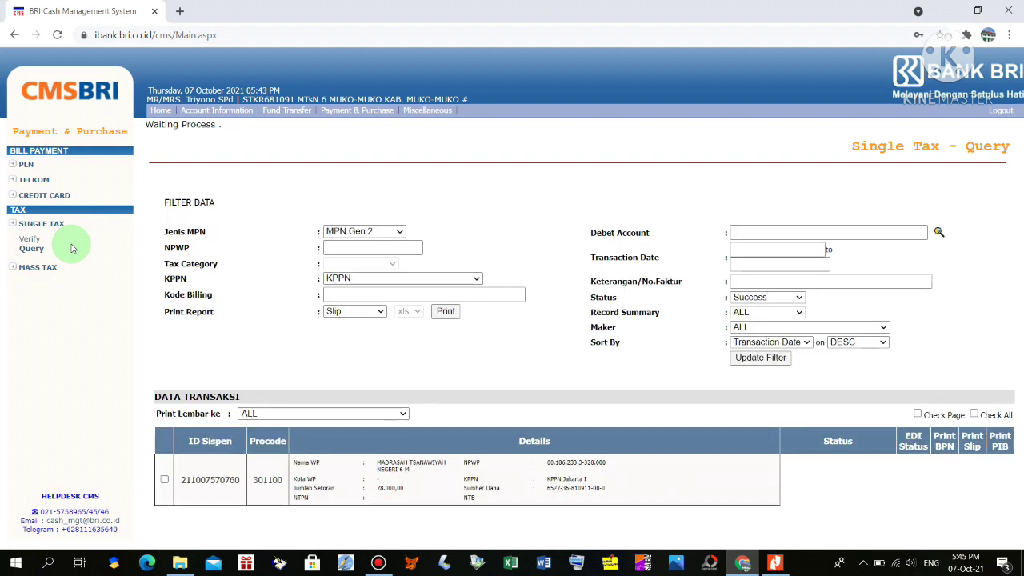
In the Data Transaksi table, open the Surat Setoran Pajak slip for the 33,500.00 PPh Pasal 21 payment
{"action": "scroll", "coordinate": [560, 352], "scroll_direction": "down", "scroll_amount": 3}
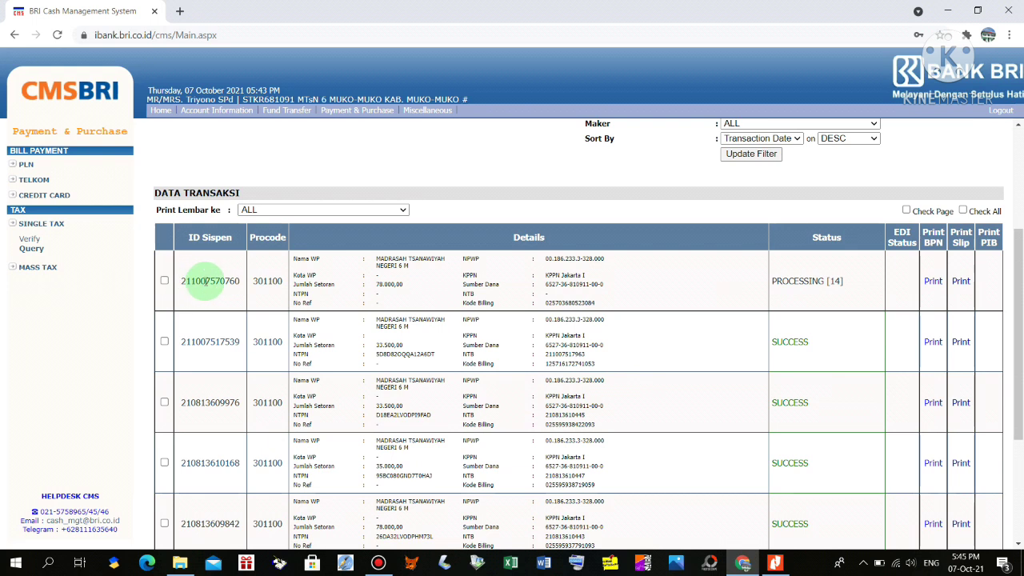
{"action": "scroll", "coordinate": [742, 269], "scroll_direction": "down", "scroll_amount": 1}
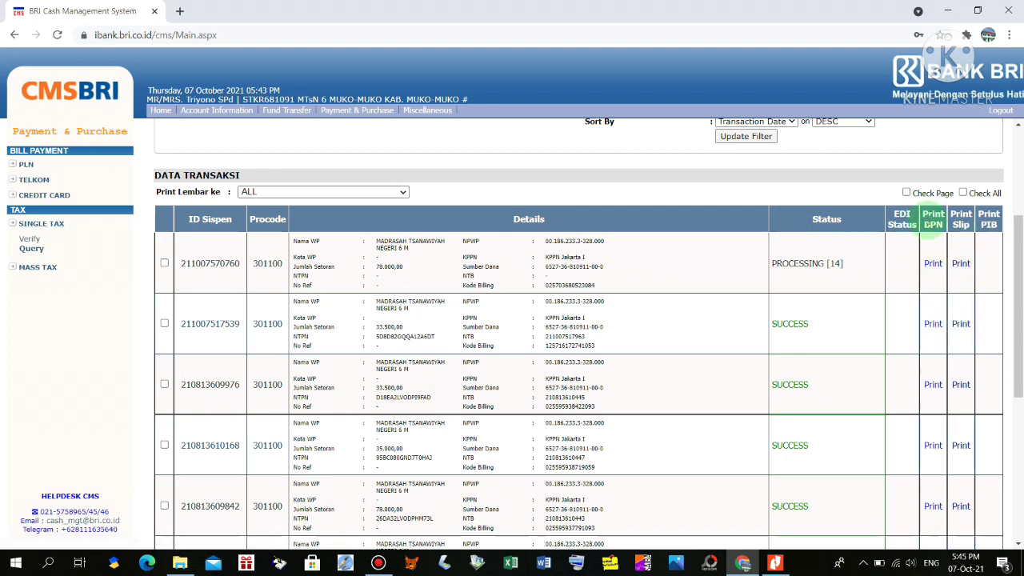
{"action": "left_click", "coordinate": [961, 324]}
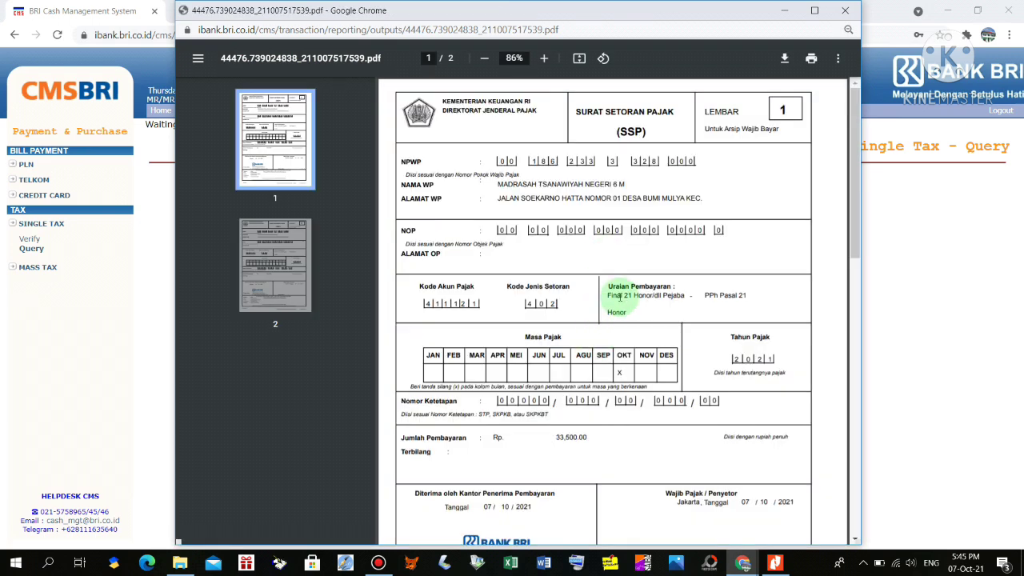
{"action": "scroll", "coordinate": [616, 288], "scroll_direction": "down", "scroll_amount": 5}
{"action": "scroll", "coordinate": [620, 297], "scroll_direction": "up", "scroll_amount": 5}
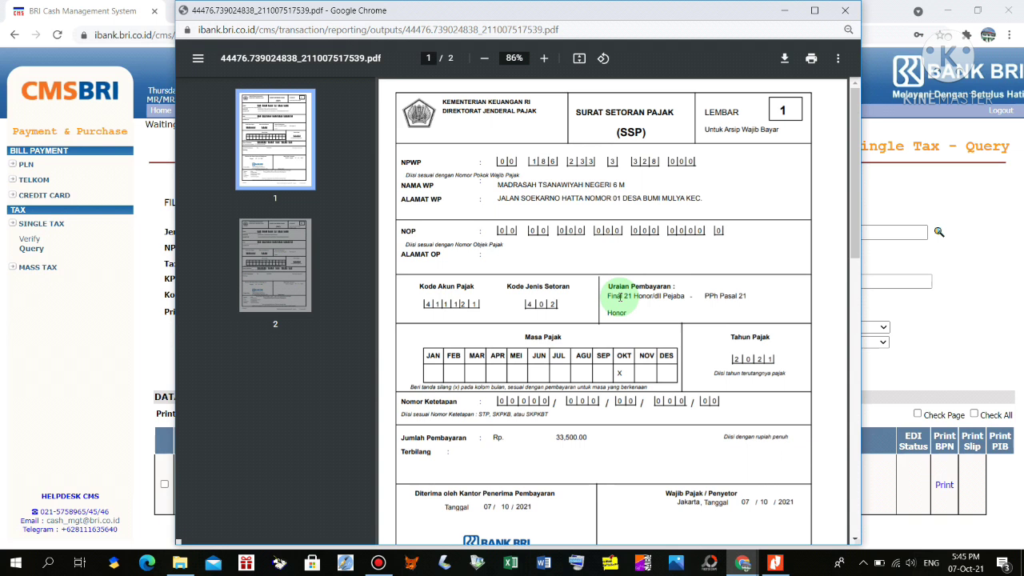
{"action": "left_click", "coordinate": [845, 12]}
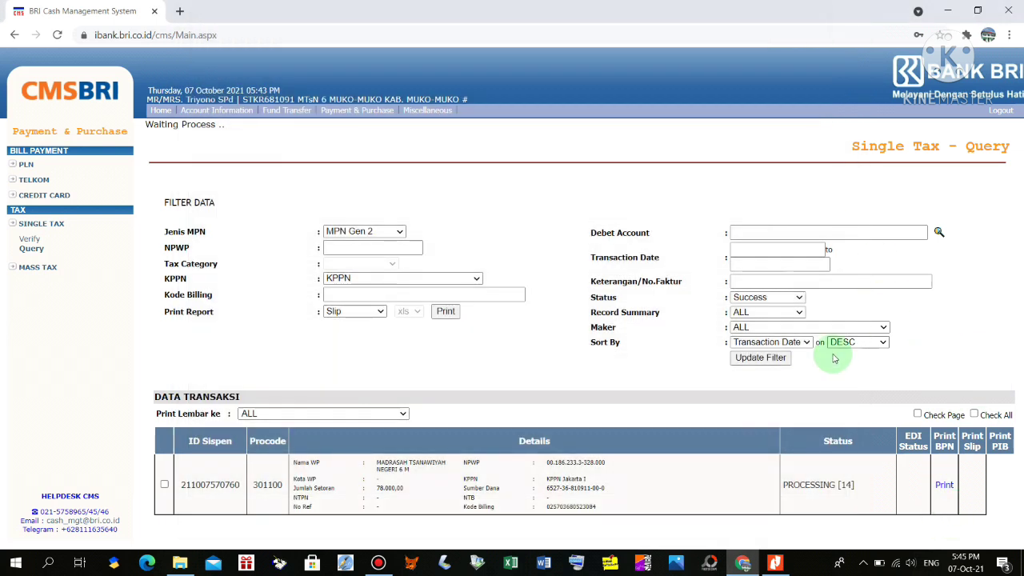
{"action": "left_click_drag", "start_coordinate": [1000, 210], "coordinate": [996, 331]}
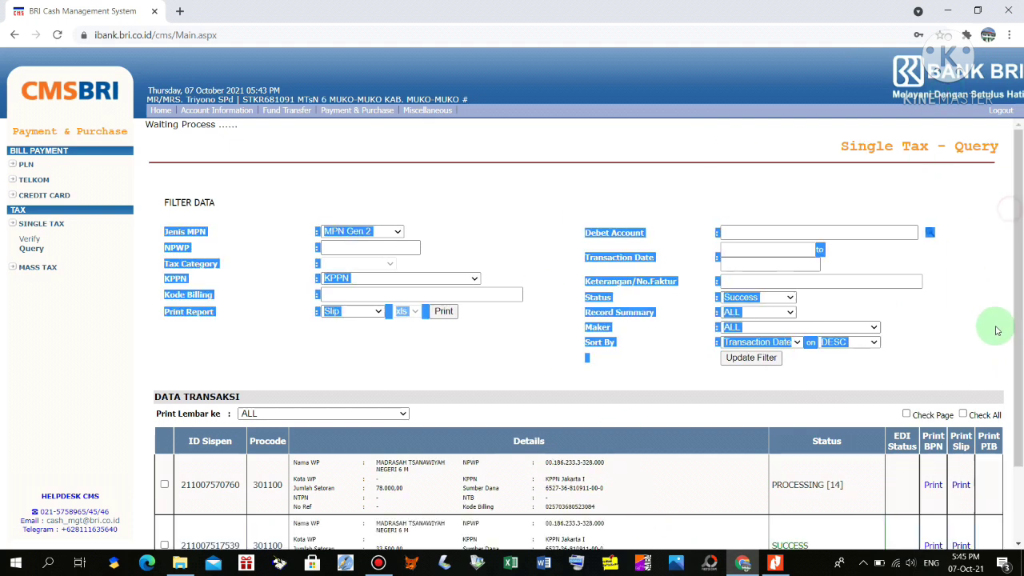
{"action": "scroll", "coordinate": [960, 336], "scroll_direction": "down", "scroll_amount": 2}
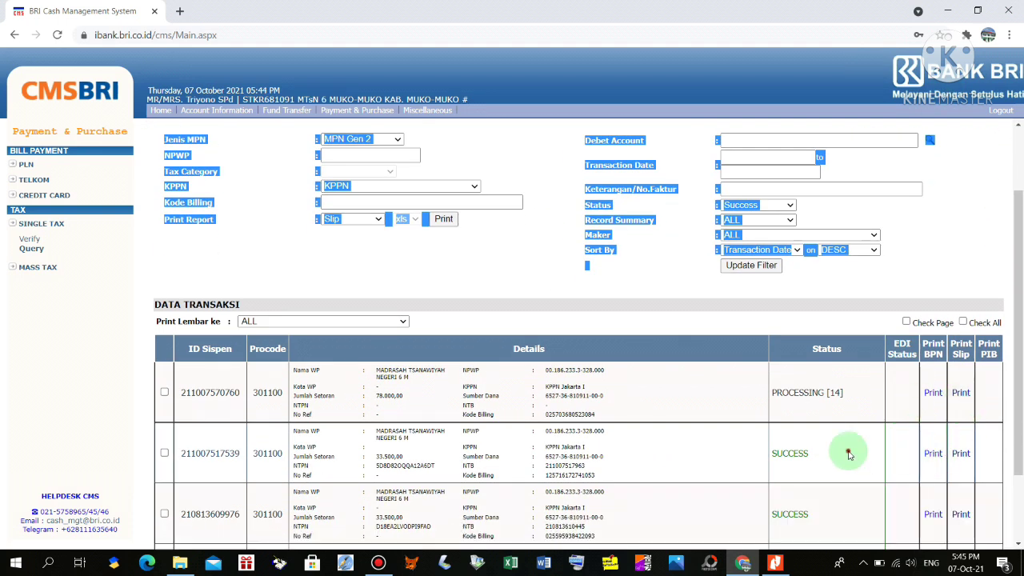
{"action": "left_click", "coordinate": [849, 454]}
{"action": "left_click", "coordinate": [932, 454]}
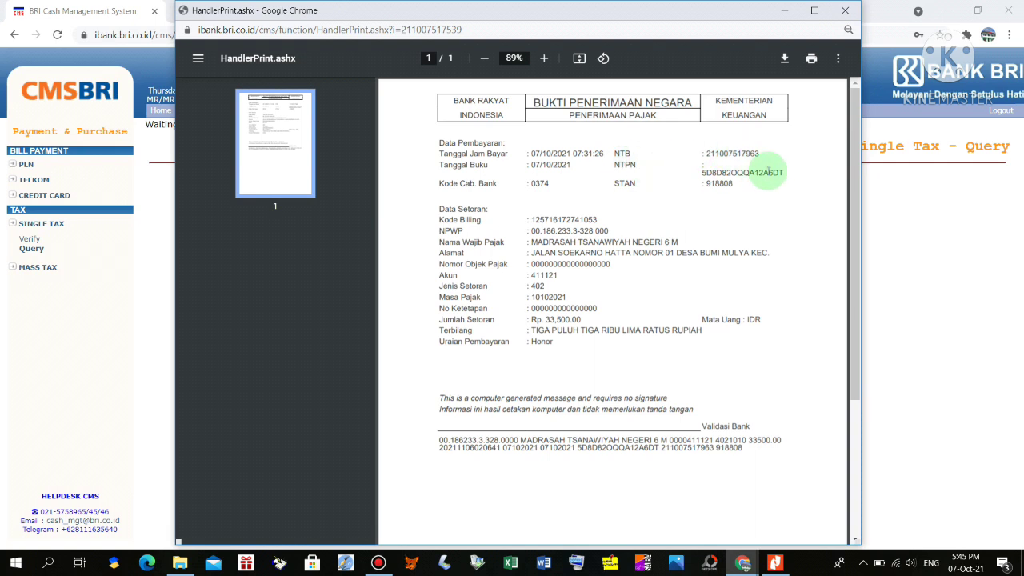
{"action": "left_click", "coordinate": [845, 10]}
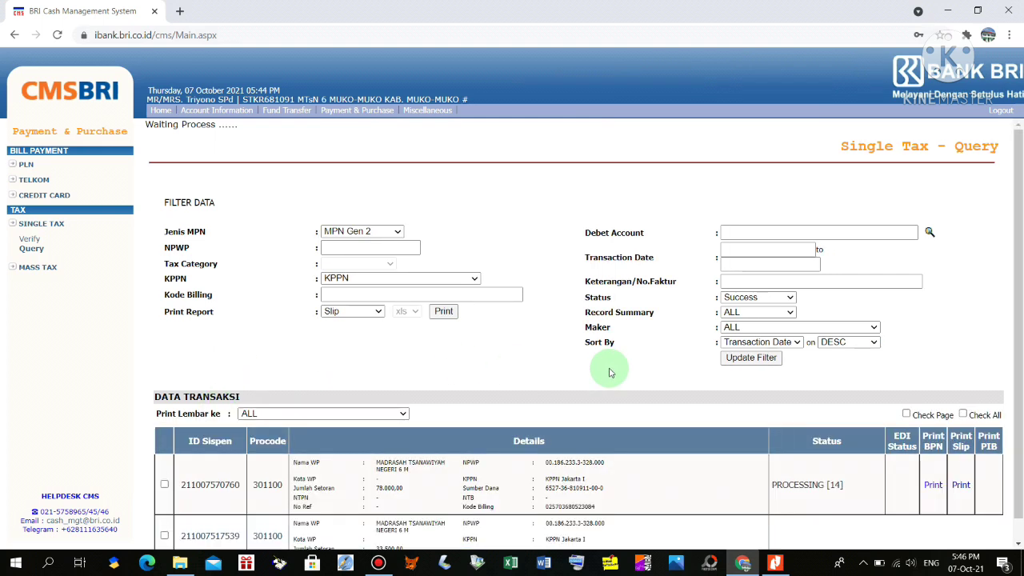
{"action": "scroll", "coordinate": [610, 372], "scroll_direction": "down", "scroll_amount": 1}
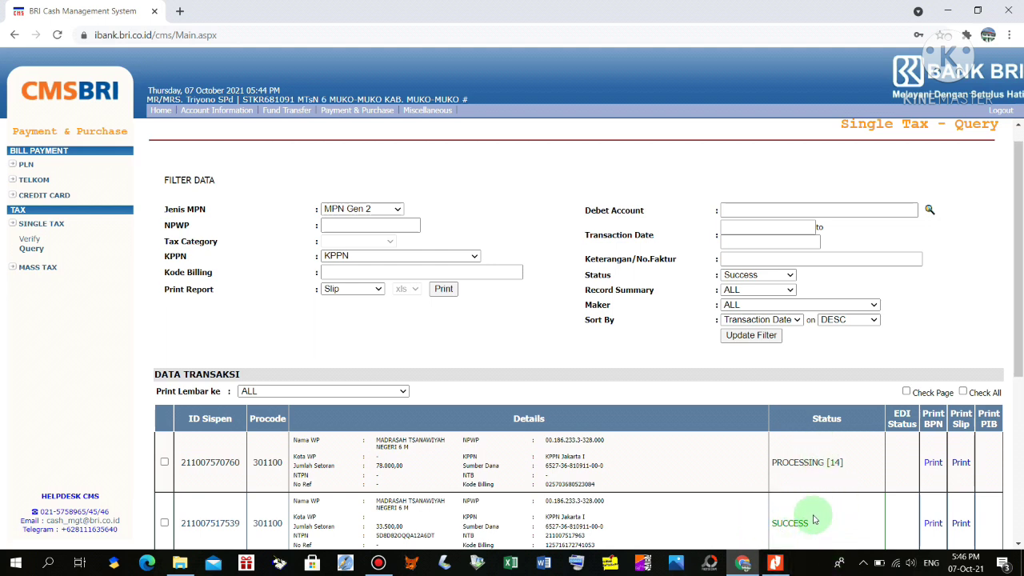
{"action": "scroll", "coordinate": [785, 505], "scroll_direction": "down", "scroll_amount": 3}
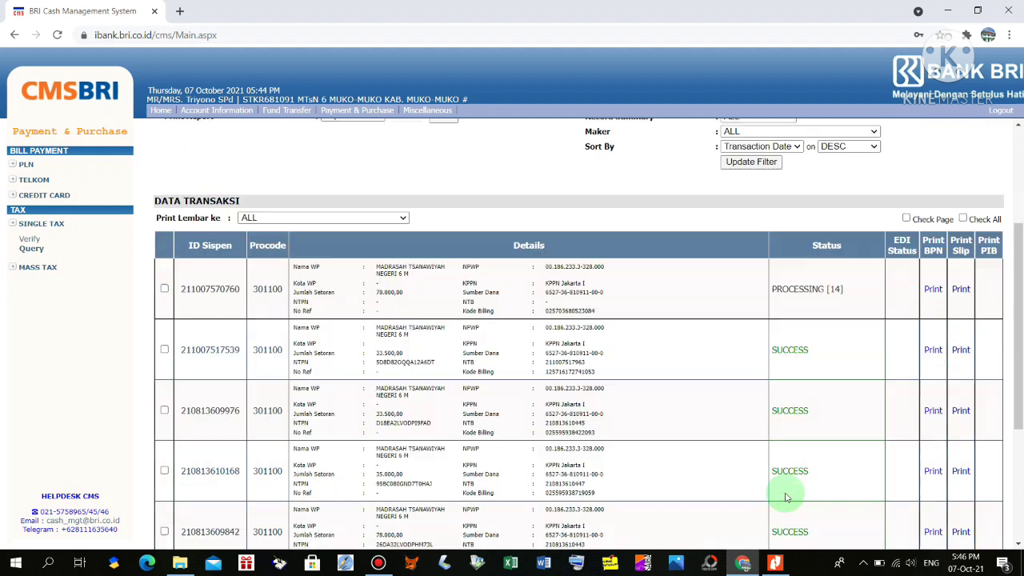
{"action": "scroll", "coordinate": [785, 498], "scroll_direction": "down", "scroll_amount": 1}
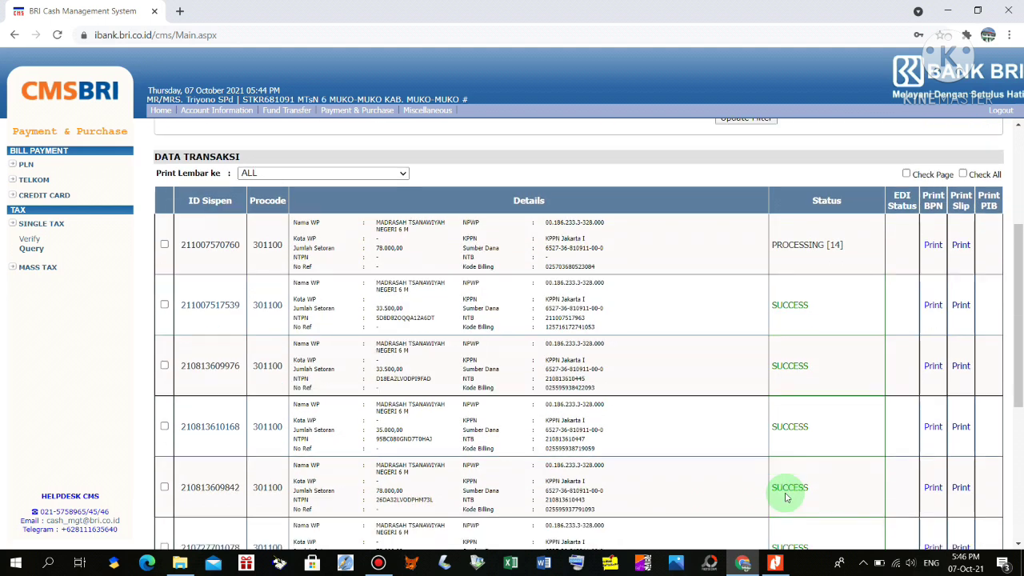